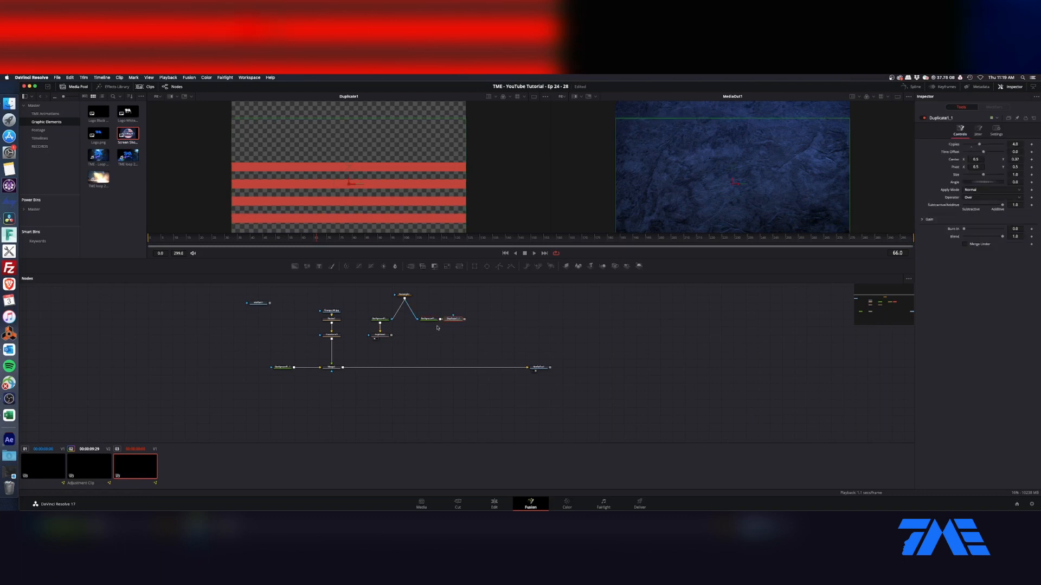
- Paste a Transform after the white stripes' Duplicate node and shift its vertical centre up to about 0.57
key(1)
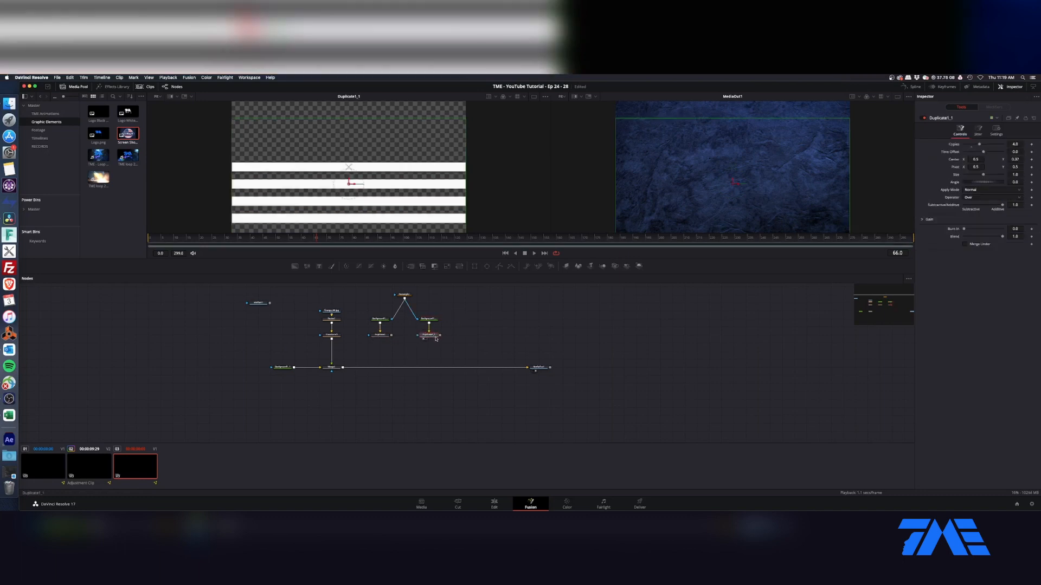
key(ctrl+v)
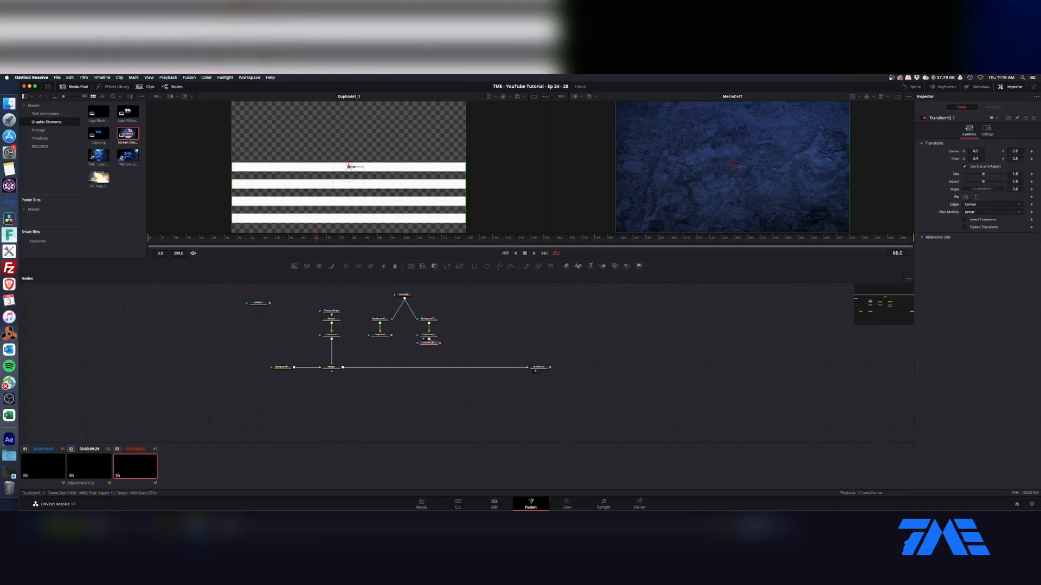
drag(431, 347, 410, 348)
drag(350, 164, 350, 155)
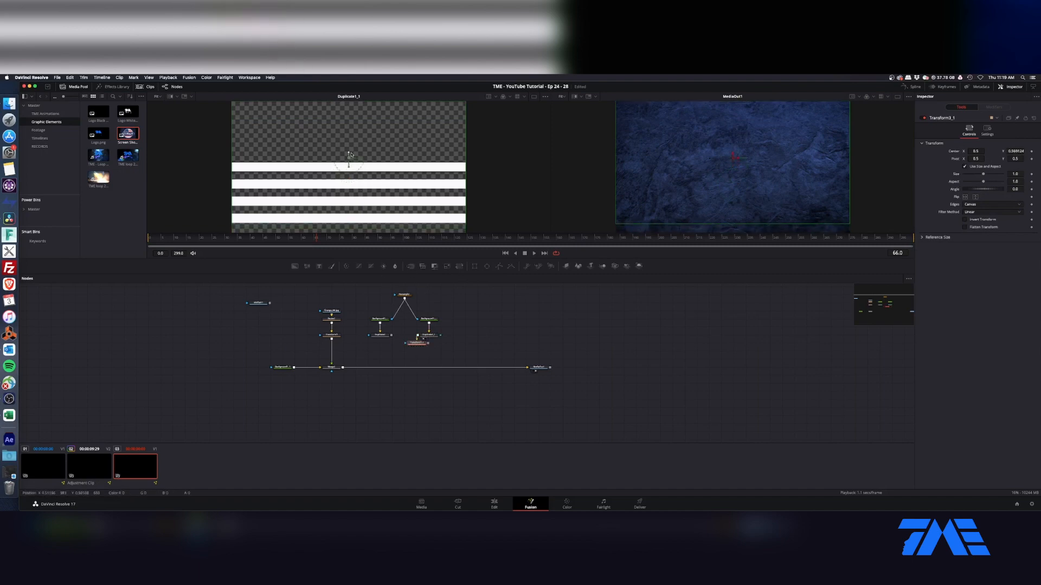
- Merge the white stripes with the red stripes and fine-tune the white Transform's vertical centre so the stripes fit together without gaps
drag(418, 343, 377, 351)
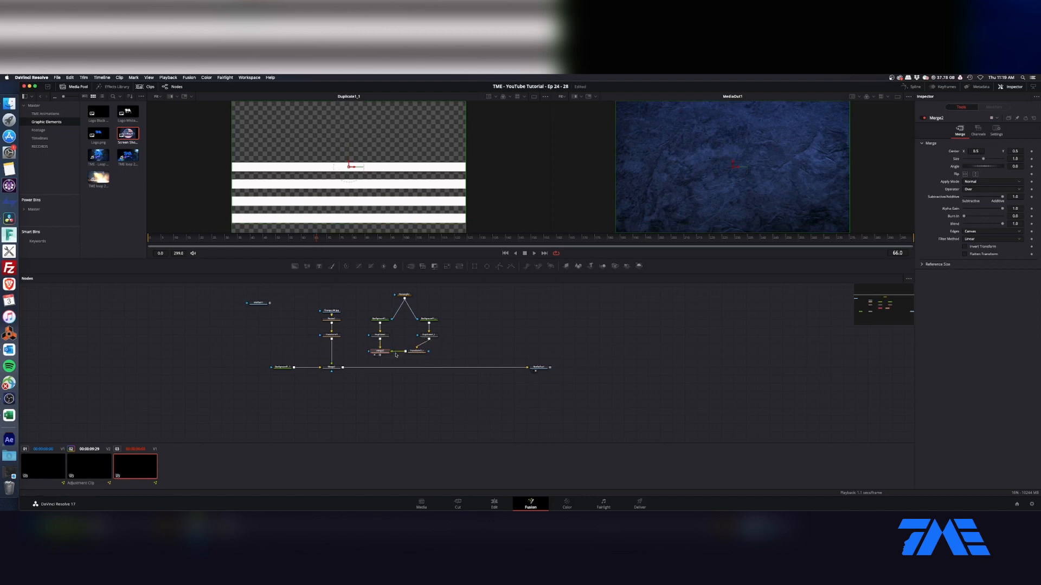
key(1)
click(416, 350)
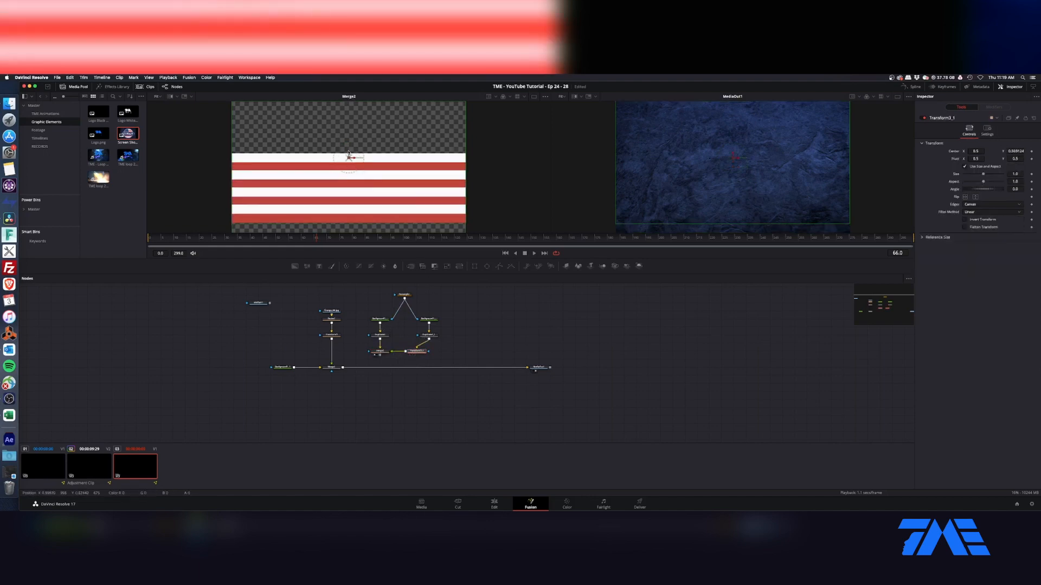
drag(349, 154, 363, 160)
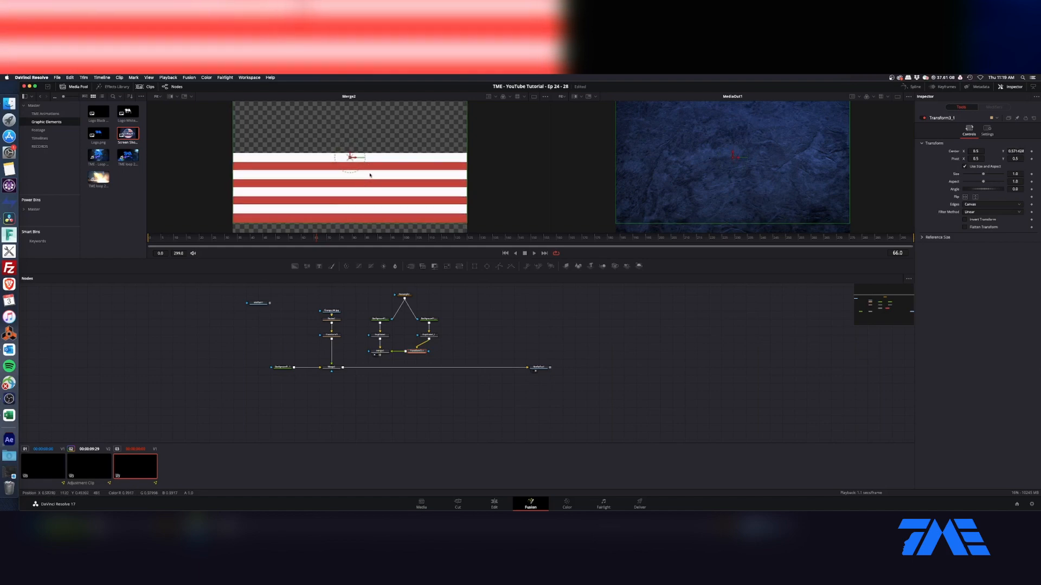
scroll(367, 178, up, 5)
drag(334, 152, 339, 177)
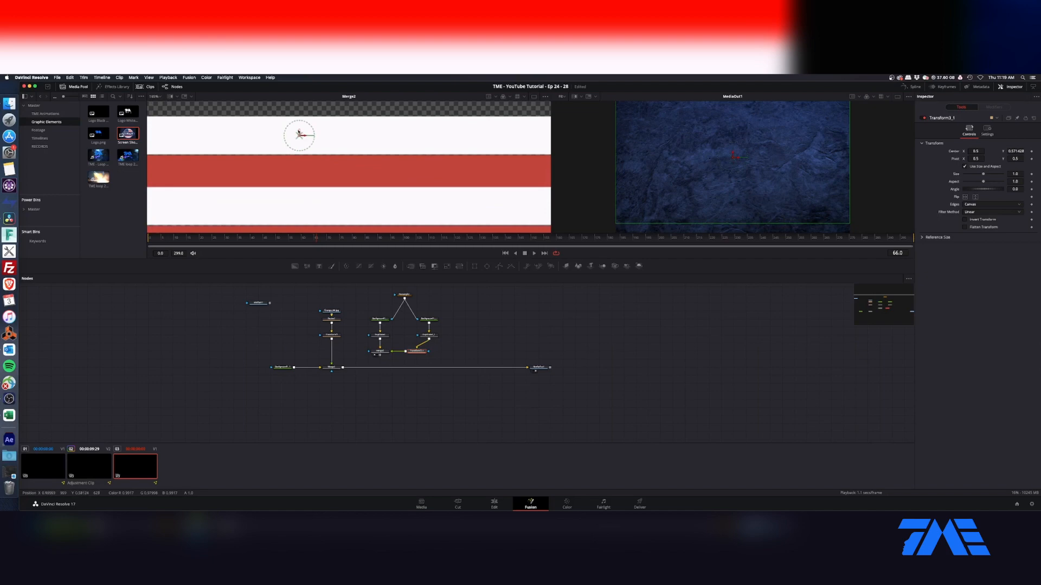
drag(299, 133, 316, 146)
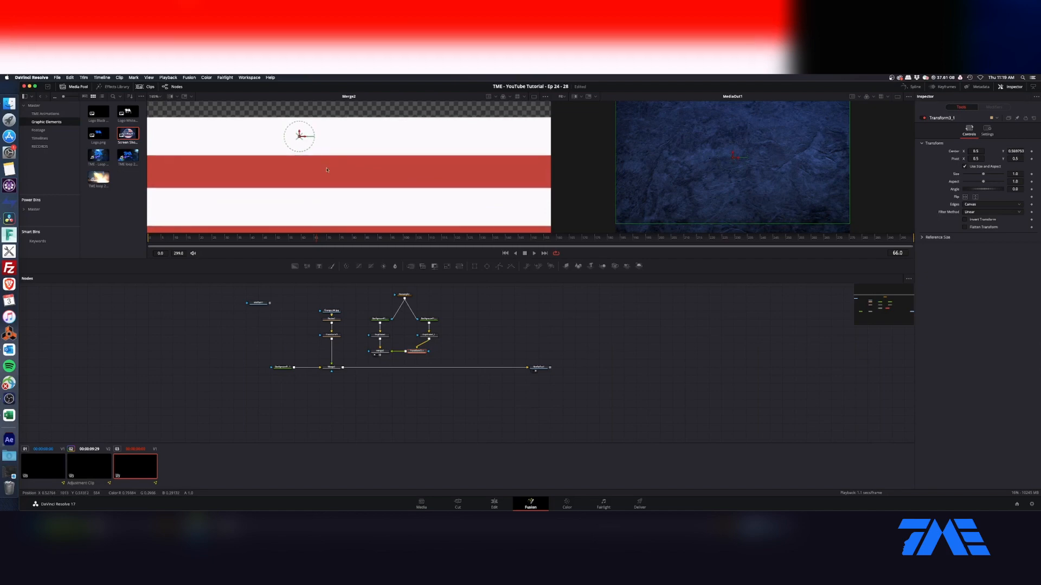
key(super+f)
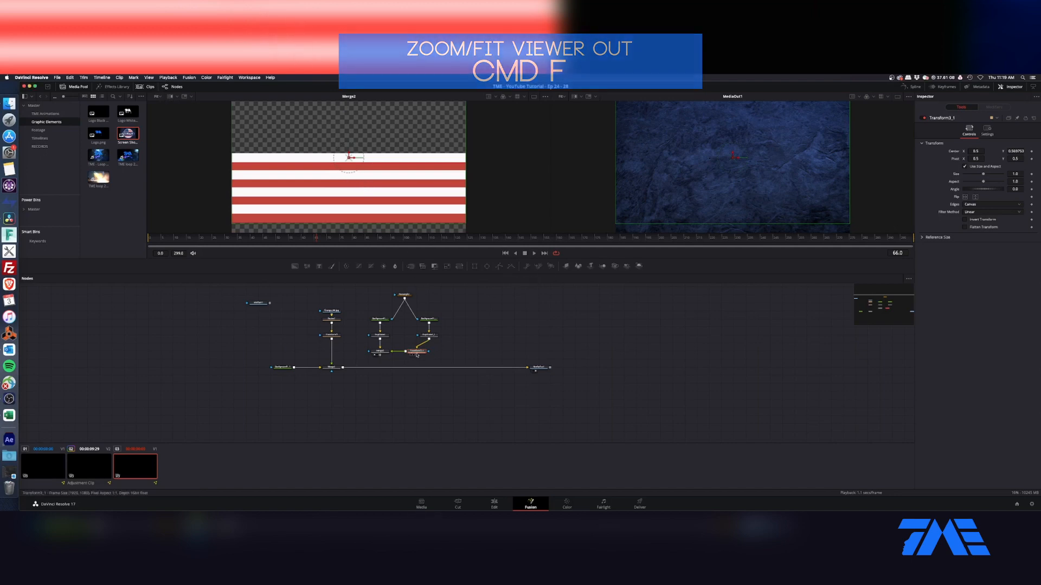
- Merge the combined stripes into the main composite between the background texture merge and MediaOut
drag(381, 355, 332, 367)
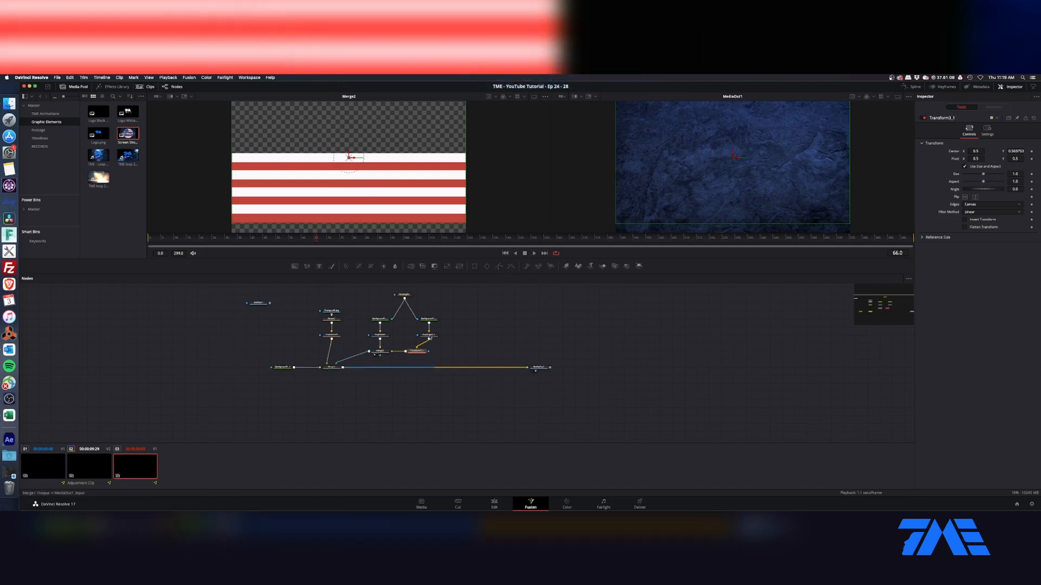
click(343, 360)
drag(380, 356, 346, 368)
- Rearrange the node tree, moving the branches clear of the main line and aligning the white stripes' Transform under its Duplicate
drag(455, 291, 320, 362)
drag(381, 353, 381, 329)
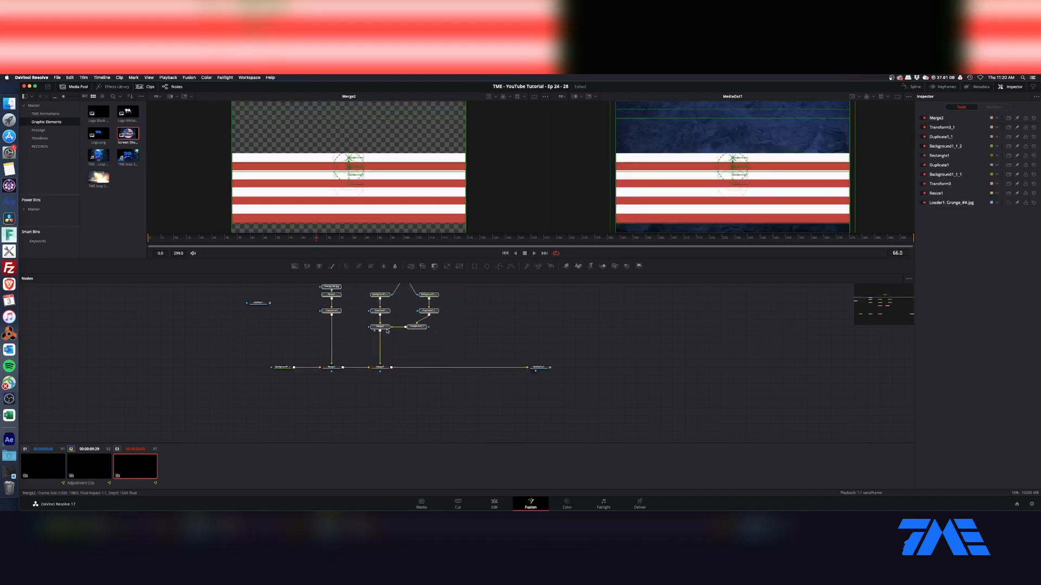
click(414, 347)
drag(889, 309, 887, 304)
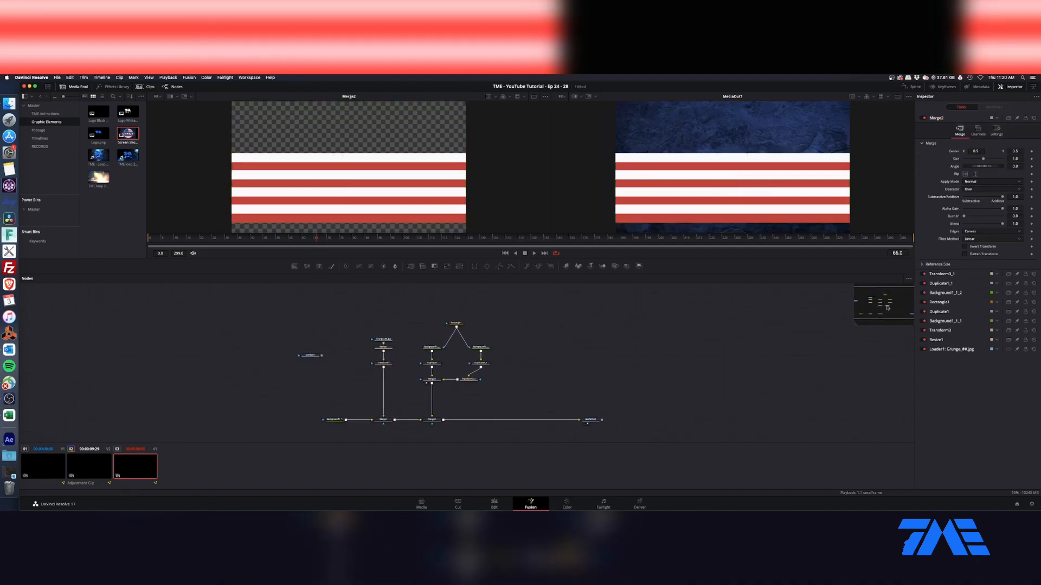
click(432, 379)
click(519, 332)
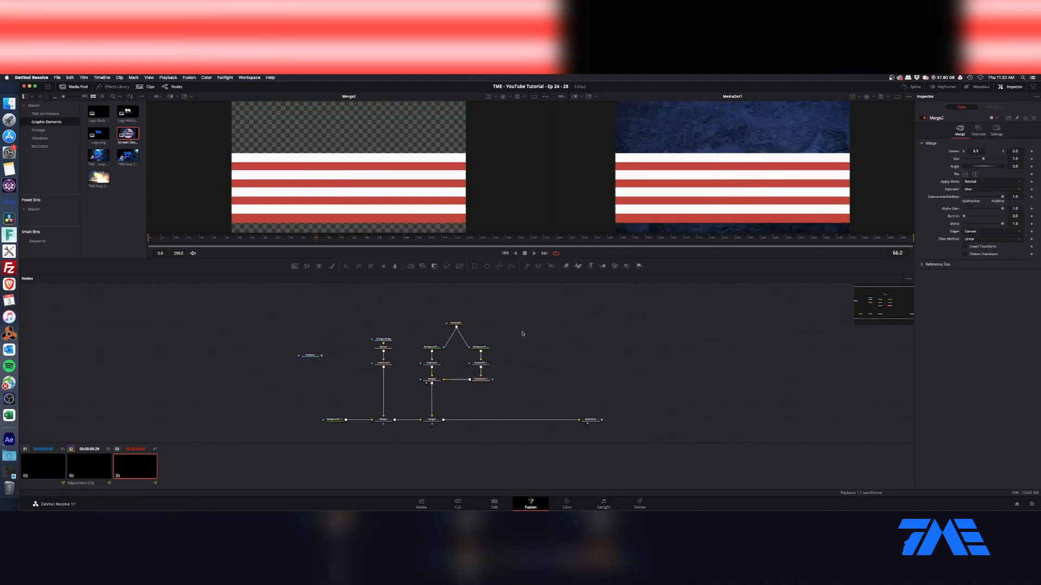
- Add a Loader node in the empty area beside the stripe branches
key(shift+space)
text(DUP)
key(BackSpace)
key(BackSpace)
key(BackSpace)
text(LD)
key(Return)
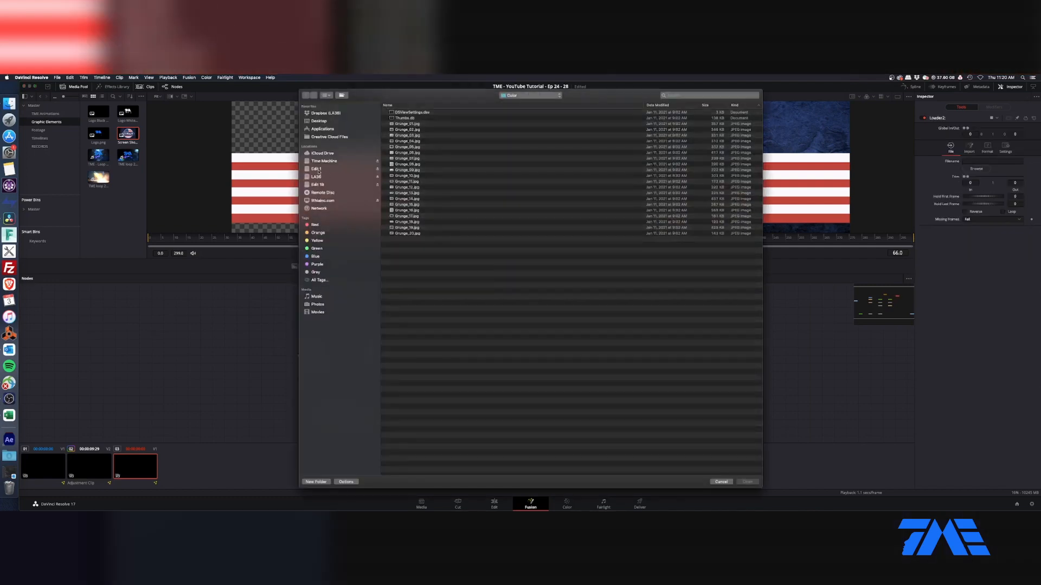
- Load Star.png from the stock images folder on the Edit 1 drive into the Loader
click(317, 169)
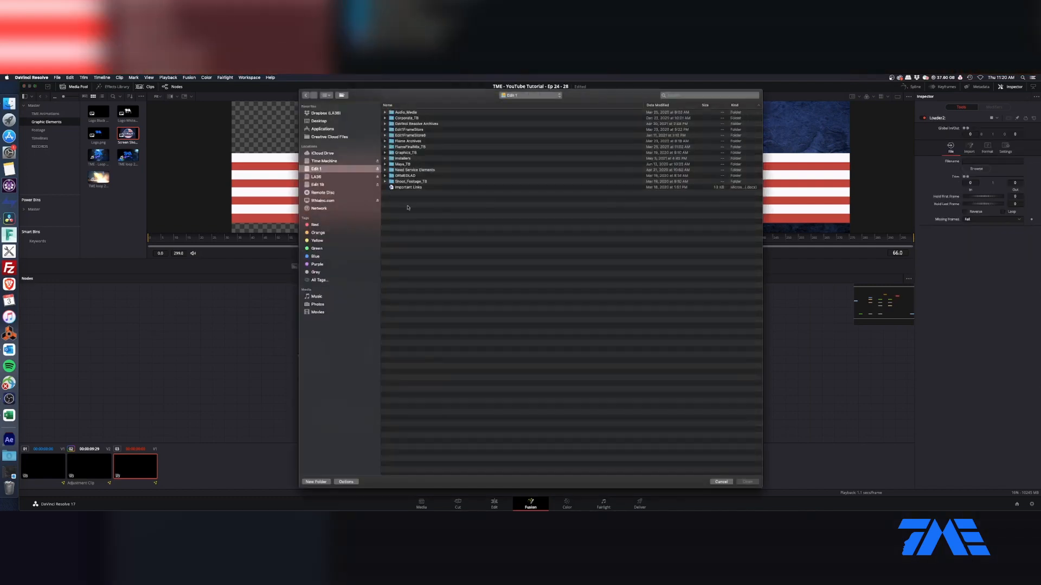
double_click(396, 154)
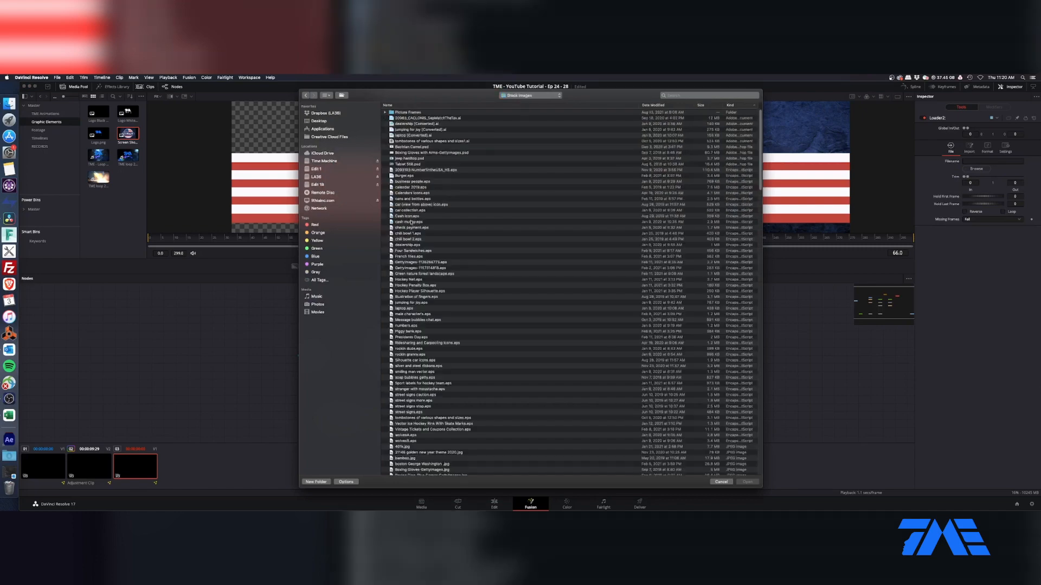
click(411, 222)
text(star)
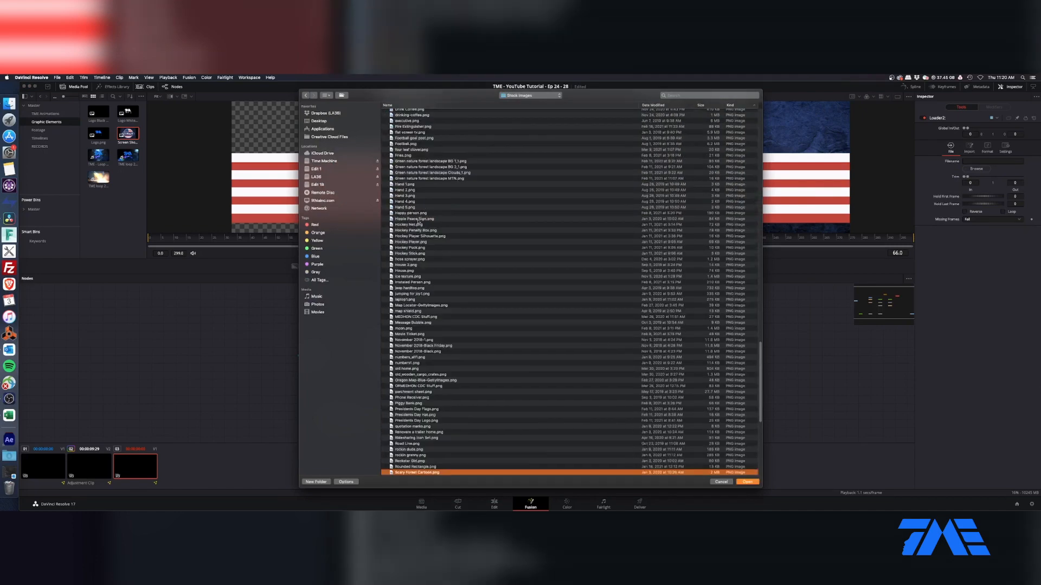
key(Return)
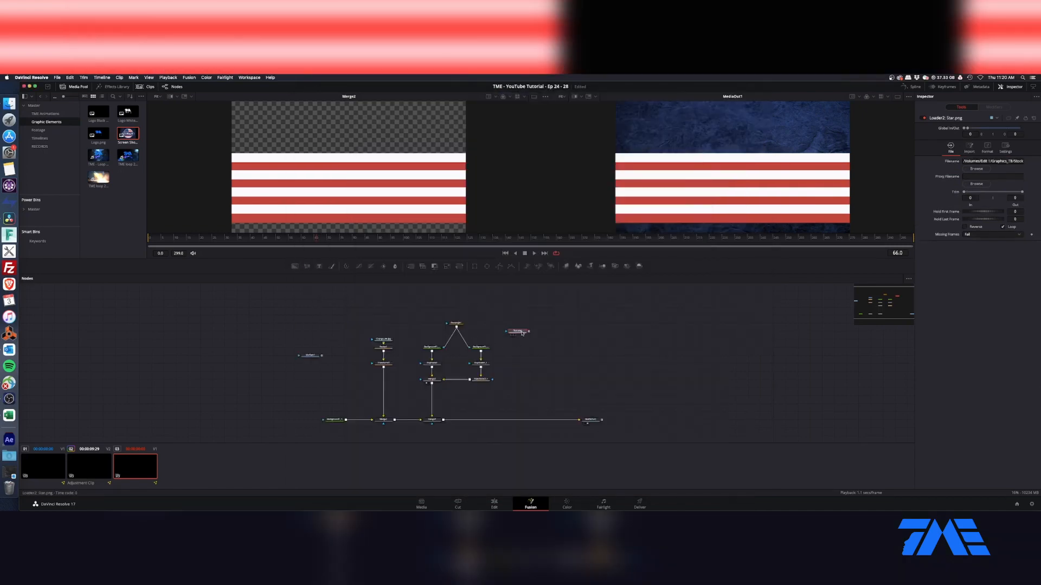
- Add a Transform after the star Loader and scale the star down to a size of about 0.08
key(1)
click(459, 267)
drag(542, 336, 522, 346)
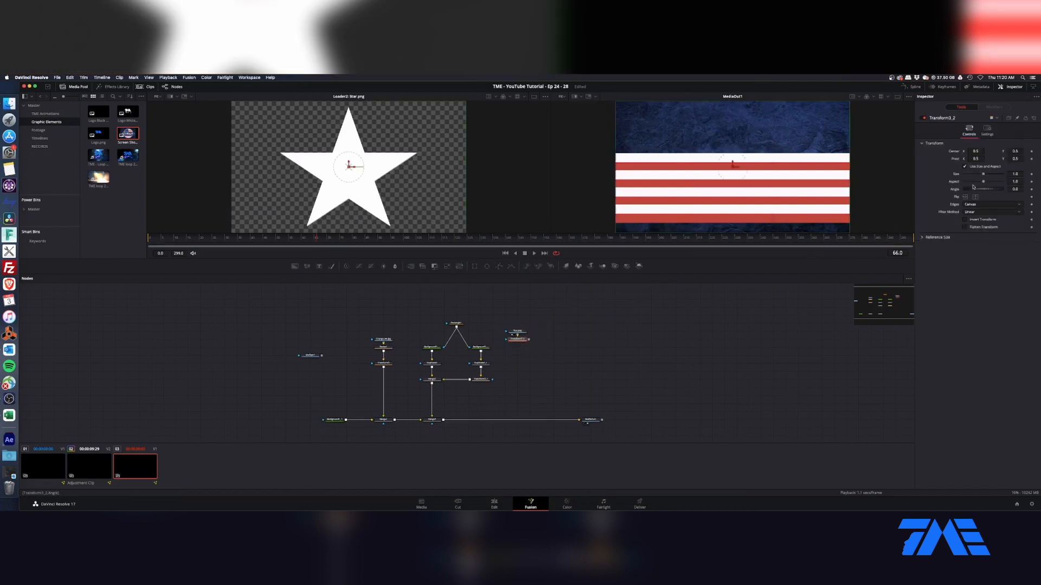
drag(984, 175, 965, 176)
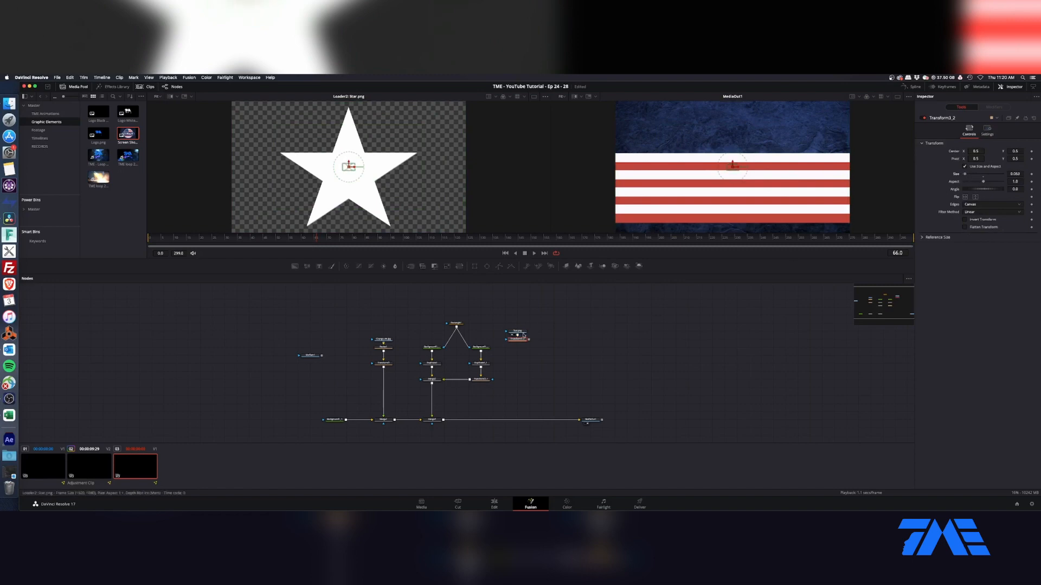
key(1)
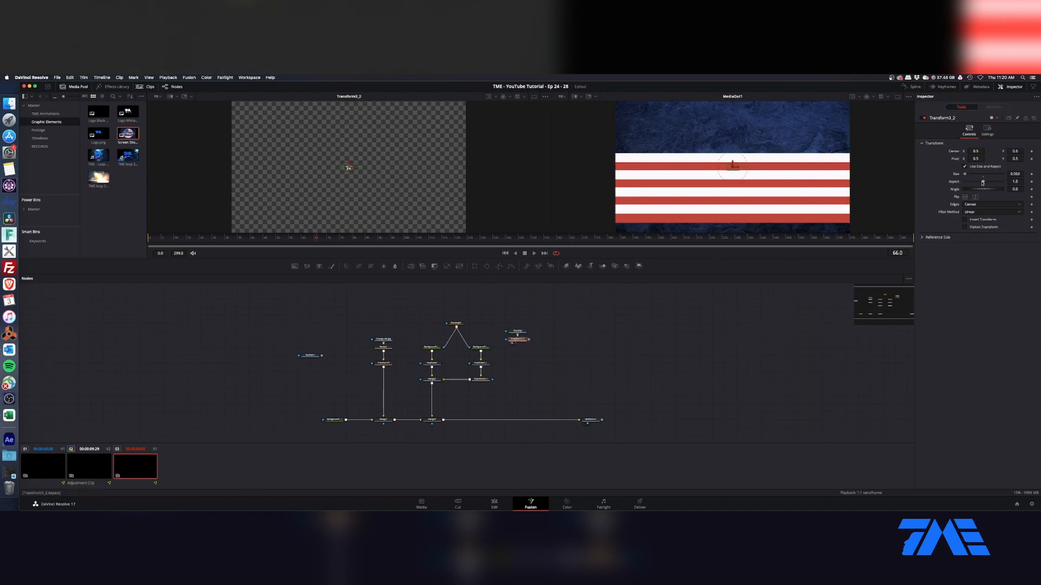
drag(971, 174, 974, 175)
- Add a Duplicate node after the star's Transform, with Center X at about 0.435 and 11 copies
key(shift+space)
text(DU)
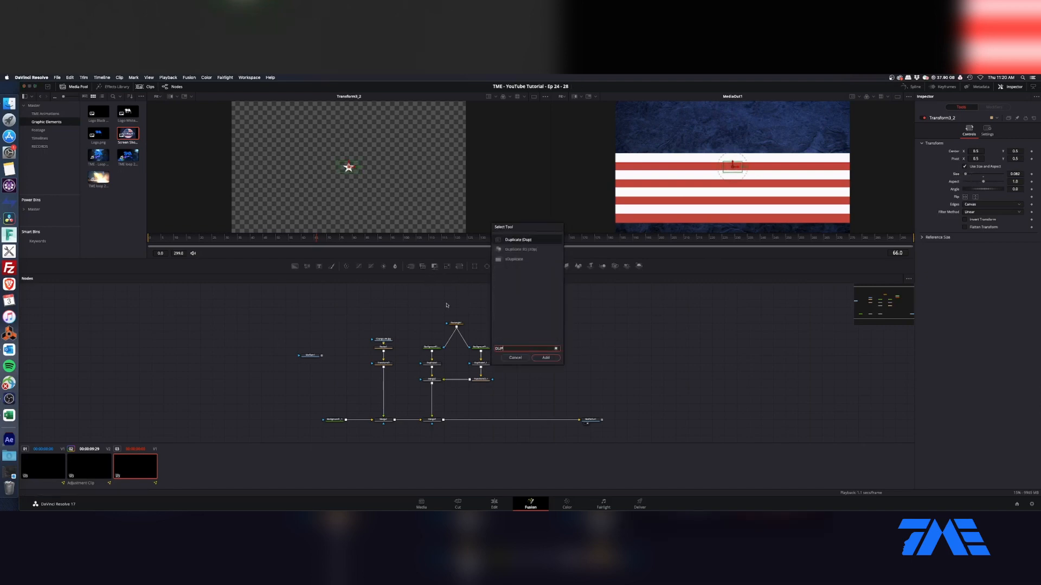
text(P)
key(Return)
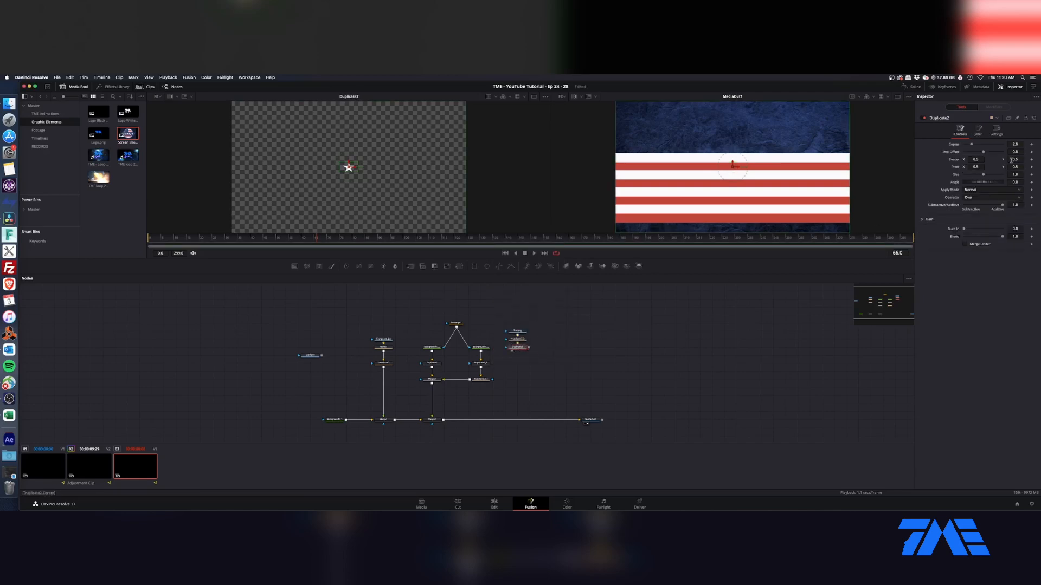
drag(732, 164, 718, 165)
drag(975, 159, 1019, 158)
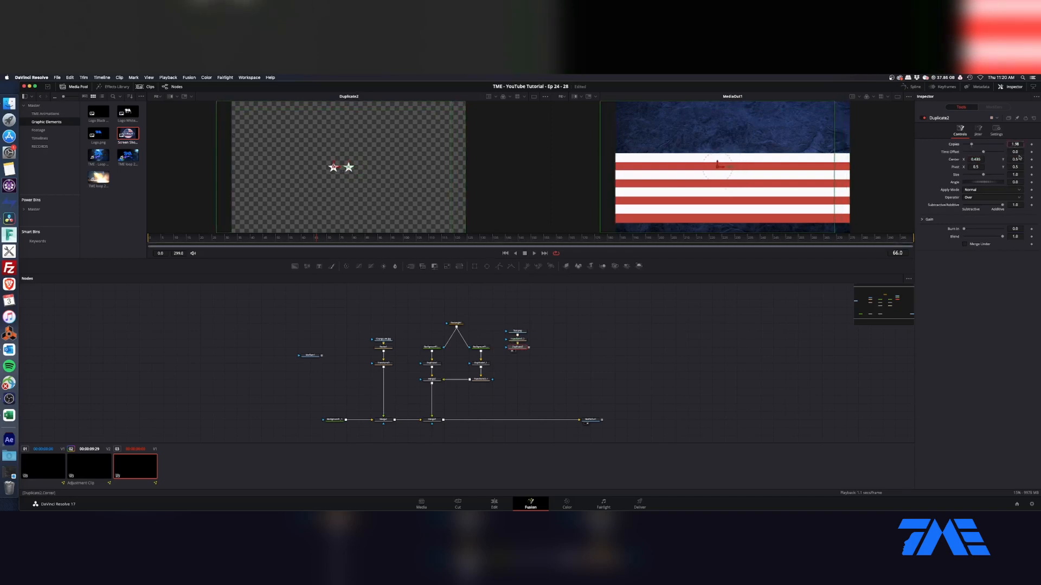
text(11)
key(Tab)
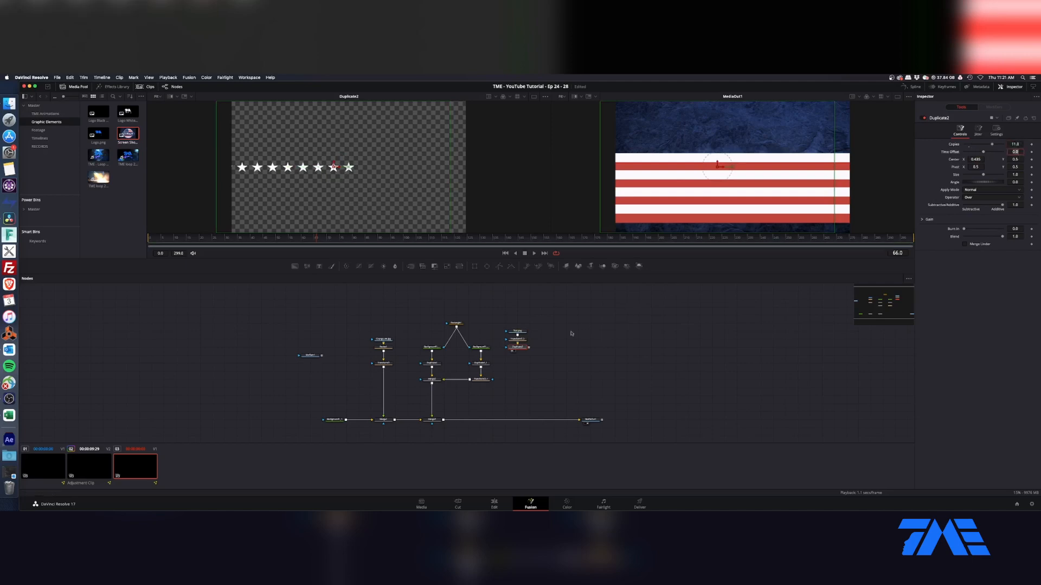
- Merge the star row over the combined stripes, tidy its nodes, and move the row just above the stripes, toward the right side
drag(529, 347, 433, 382)
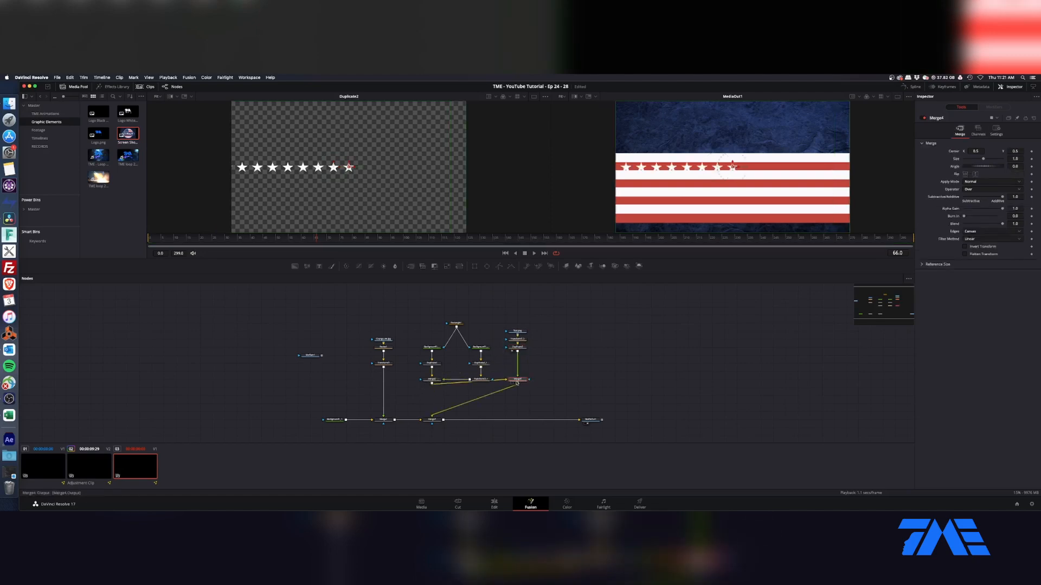
key(1)
drag(521, 382, 437, 394)
drag(501, 325, 529, 381)
click(529, 372)
drag(352, 168, 458, 147)
- Insert a Transform between the stripes' merge and the star merge, unlink its X and Y size, and widen the stripes horizontally
click(433, 380)
key(1)
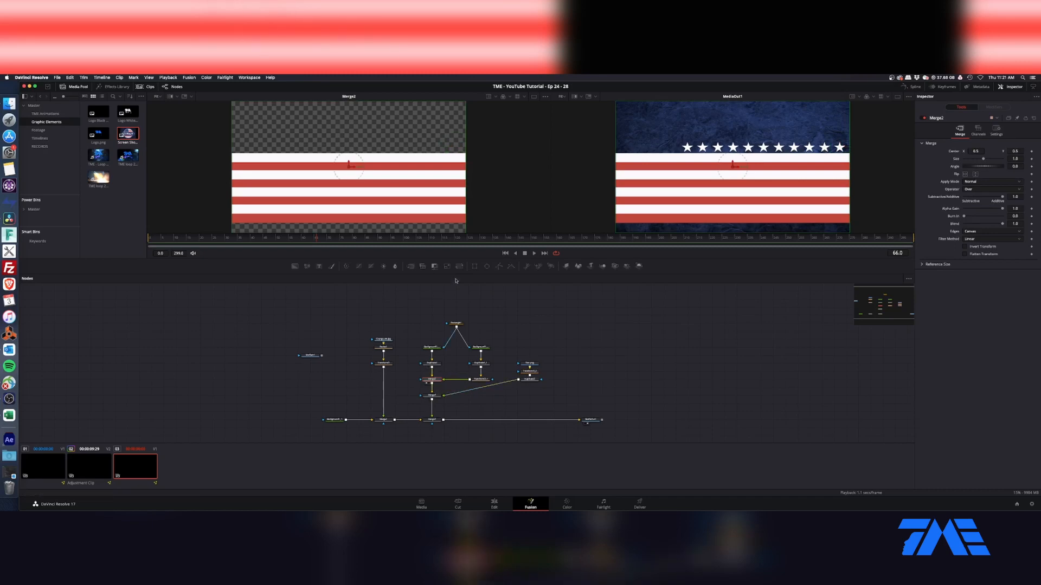
drag(460, 268, 439, 394)
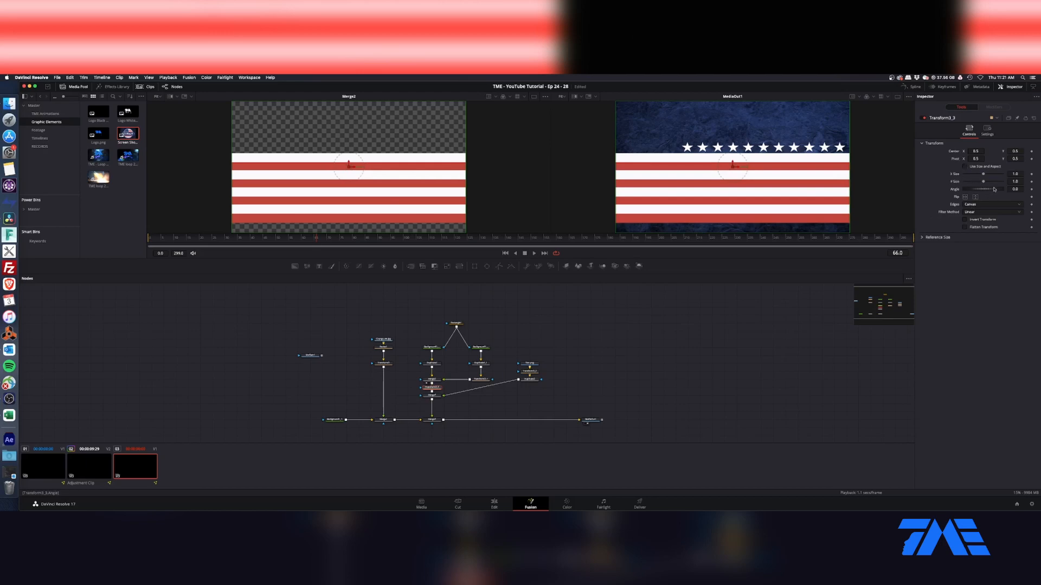
drag(983, 175, 988, 175)
- Add a Transform after the star merge and rotate the stars and stripes slightly clockwise
click(432, 396)
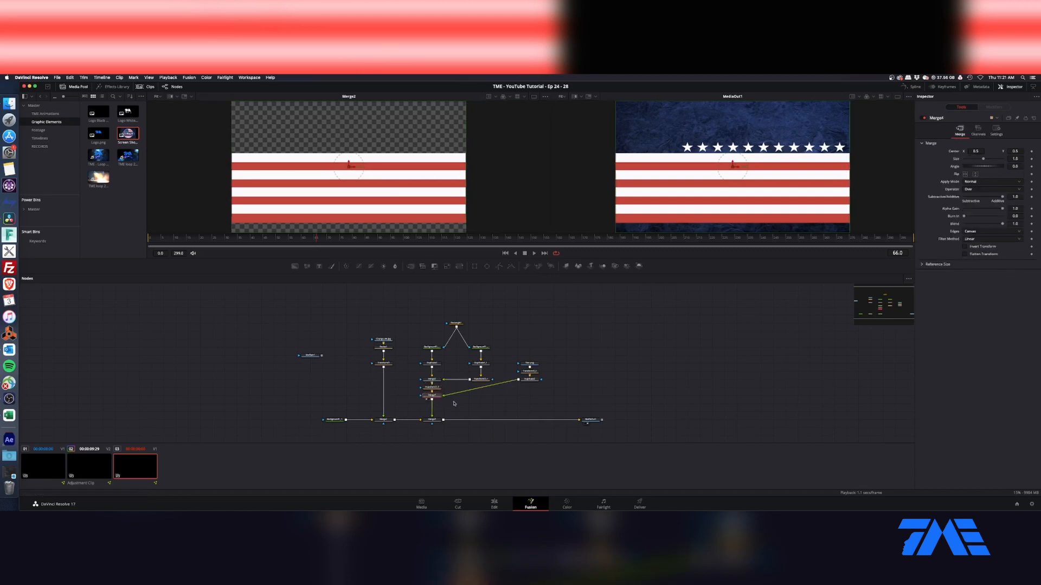
key(1)
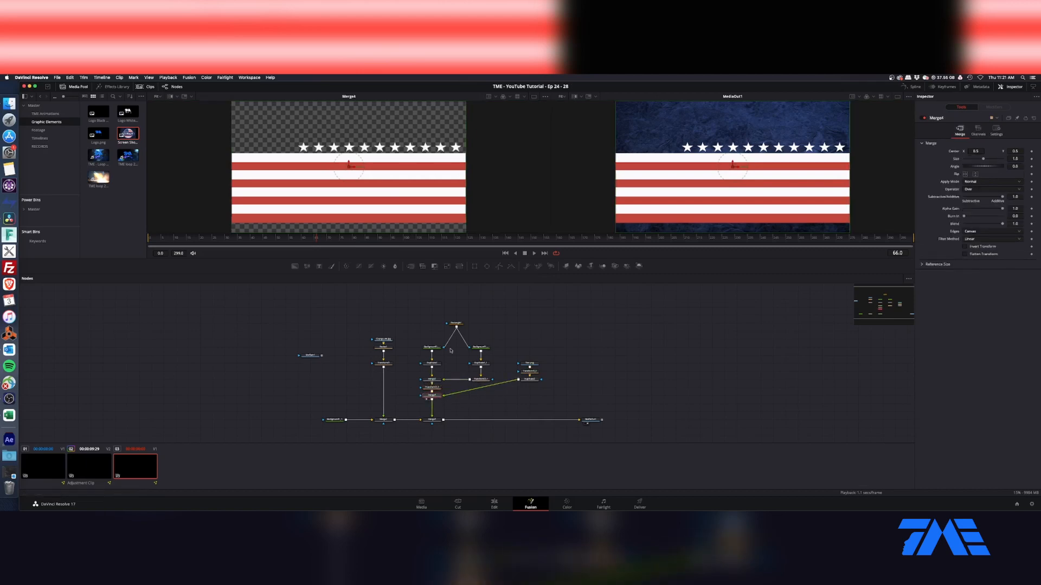
click(465, 268)
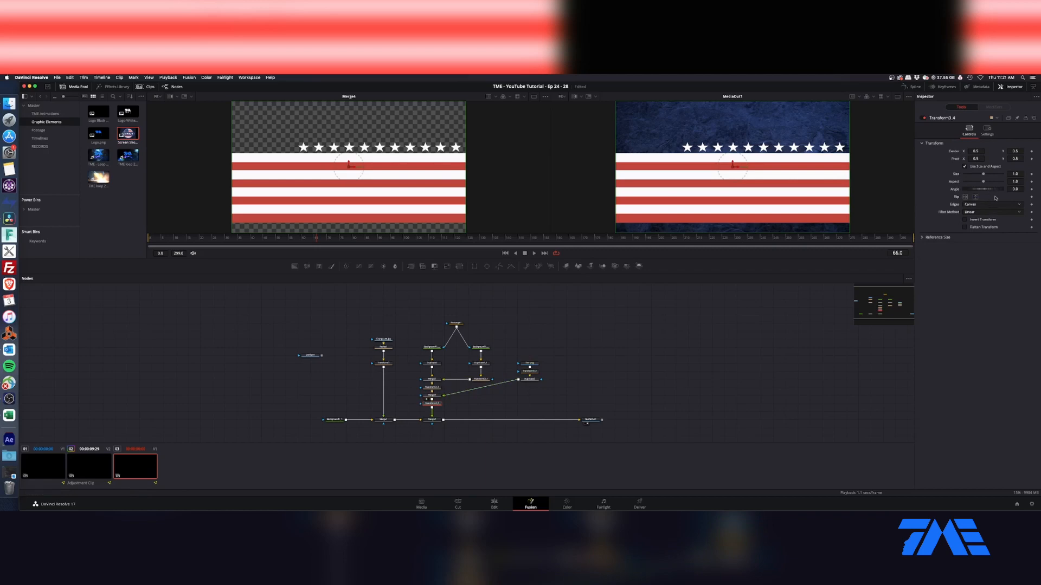
drag(987, 189, 979, 192)
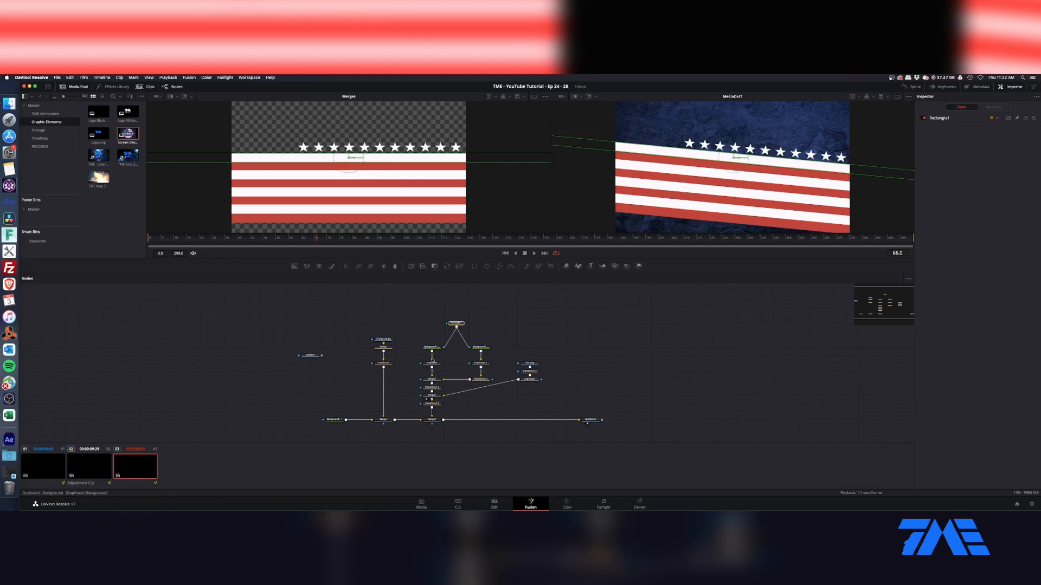
- Swap the red and white Background nodes between the two Duplicate branches so the top stripe is red
mouse_move(480, 348)
mouse_down()
mouse_move(421, 331)
mouse_move(481, 347)
mouse_up()
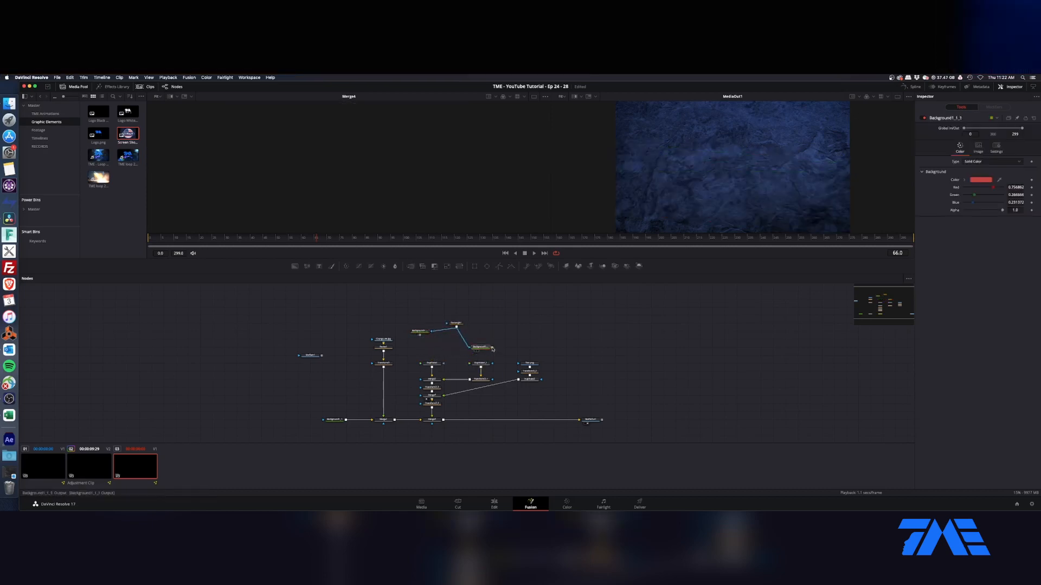
drag(421, 331, 432, 367)
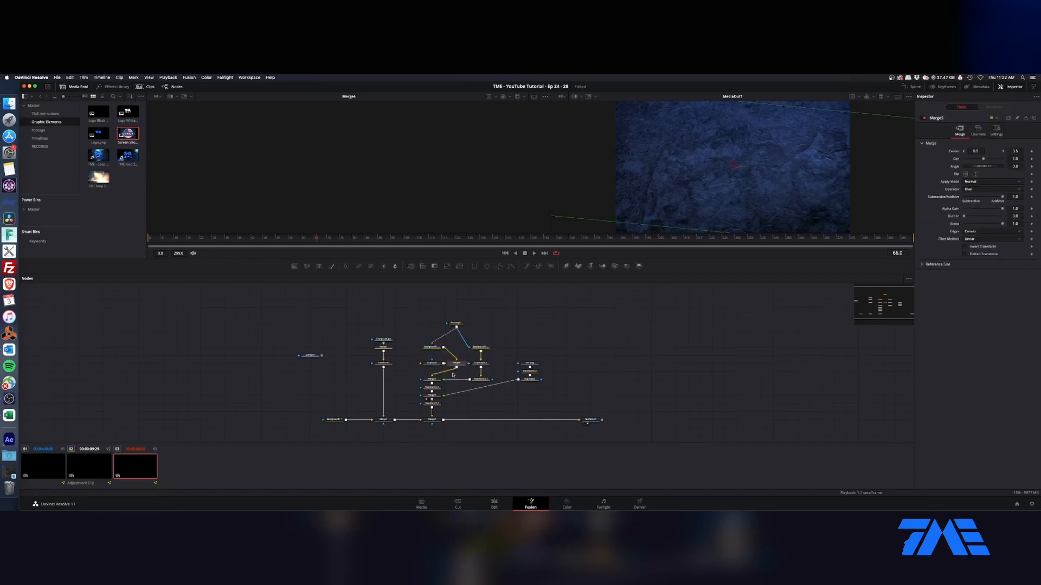
key(super+z)
mouse_move(432, 352)
mouse_down()
mouse_move(424, 367)
mouse_move(431, 362)
mouse_up()
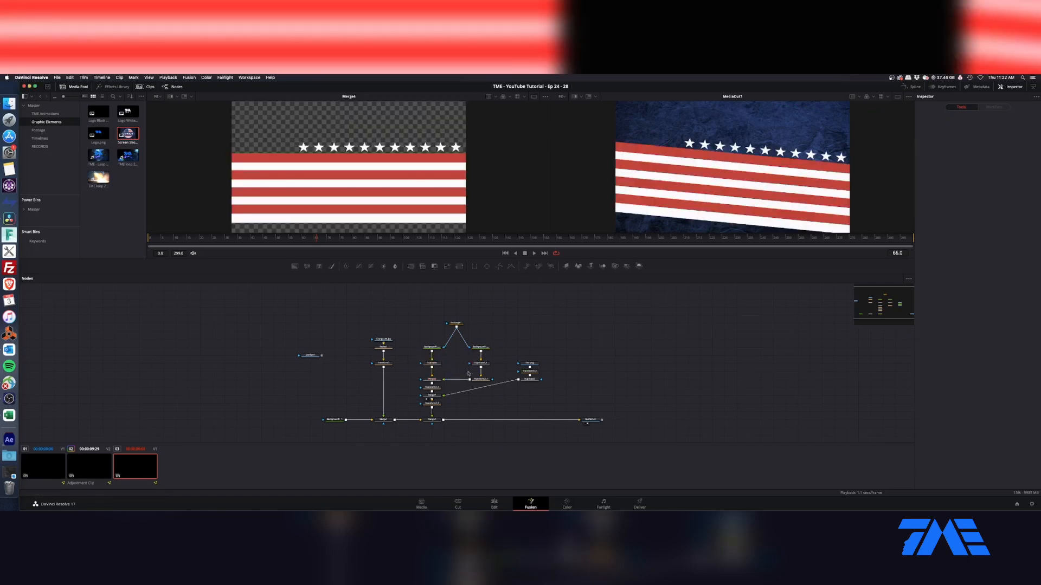
- Move the tilted stars and stripes to the frame's lower edge and spread the duplicated stars across the full width of the stripes
click(432, 403)
drag(721, 201, 747, 243)
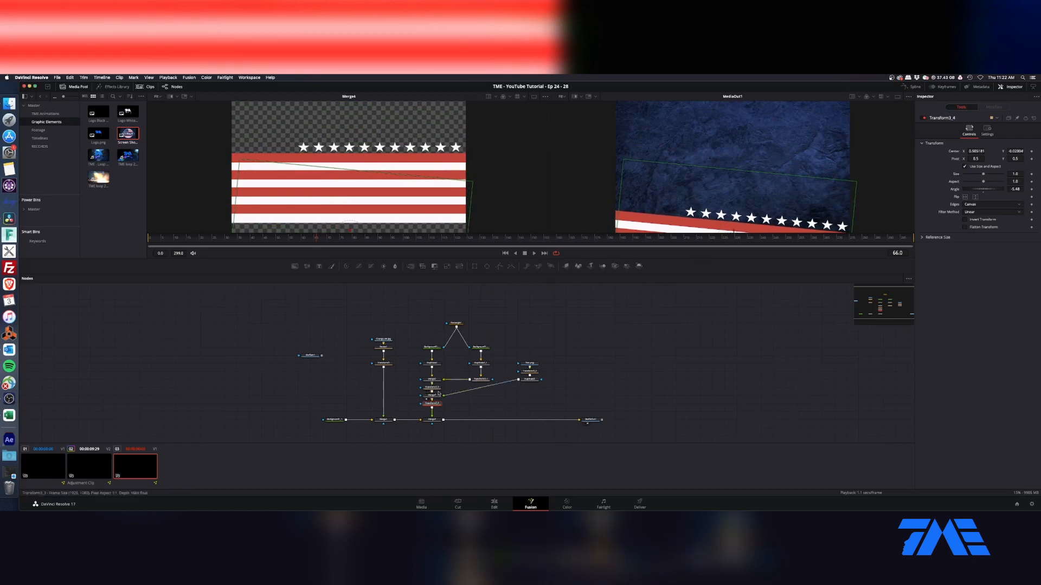
click(530, 379)
drag(976, 159, 966, 159)
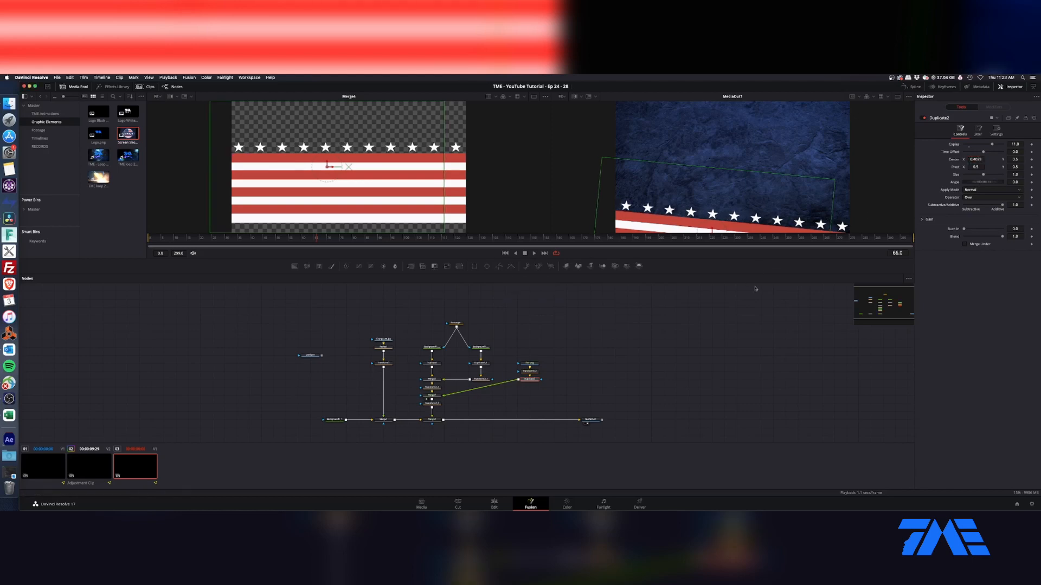
- Move the stars-and-stripes nodes up, branch a second Transform from the star merge, and merge it over the composite
click(432, 403)
click(434, 396)
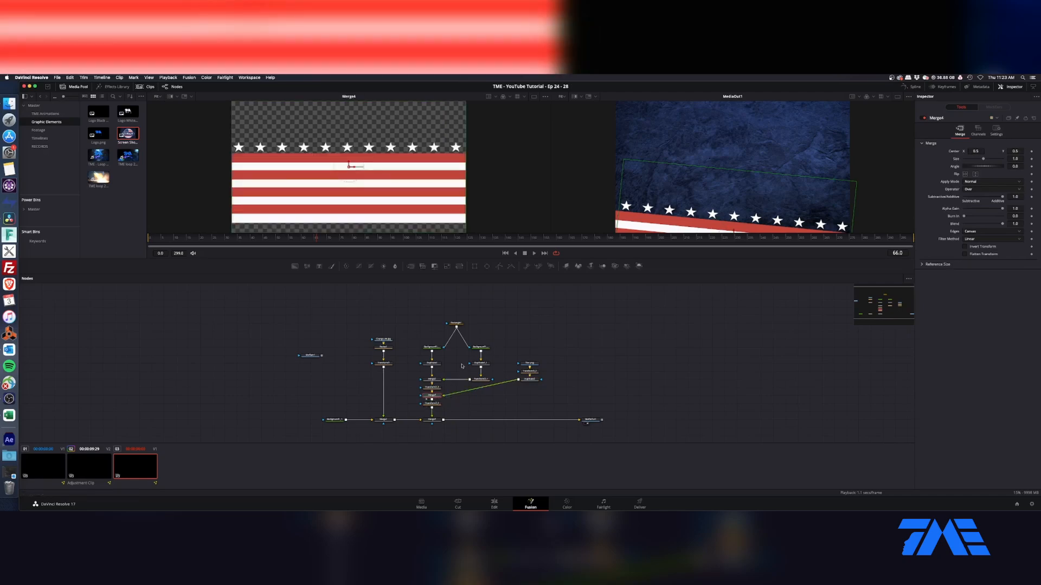
drag(550, 312, 432, 365)
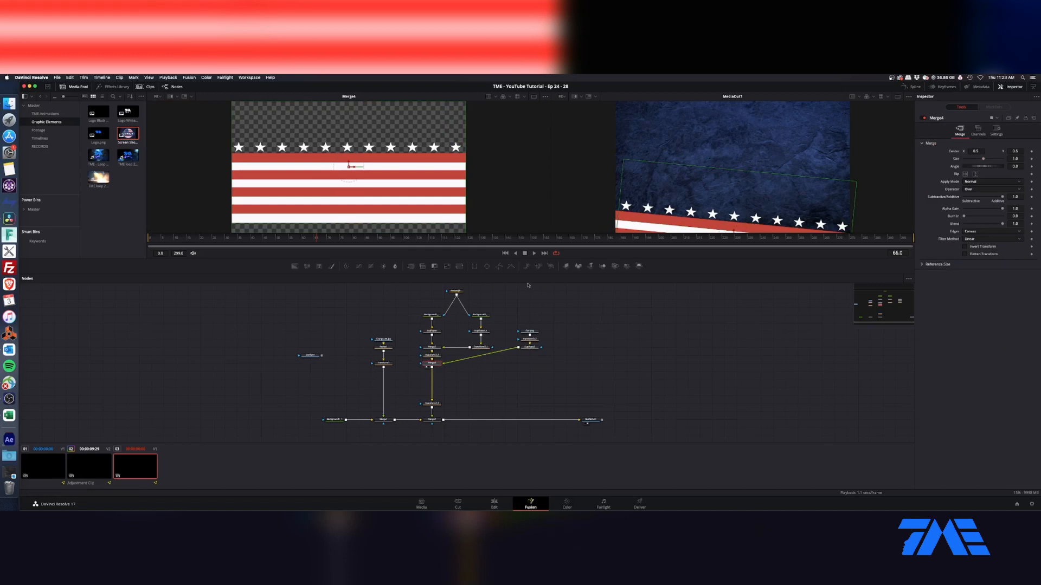
drag(461, 268, 444, 420)
click(493, 379)
key(1)
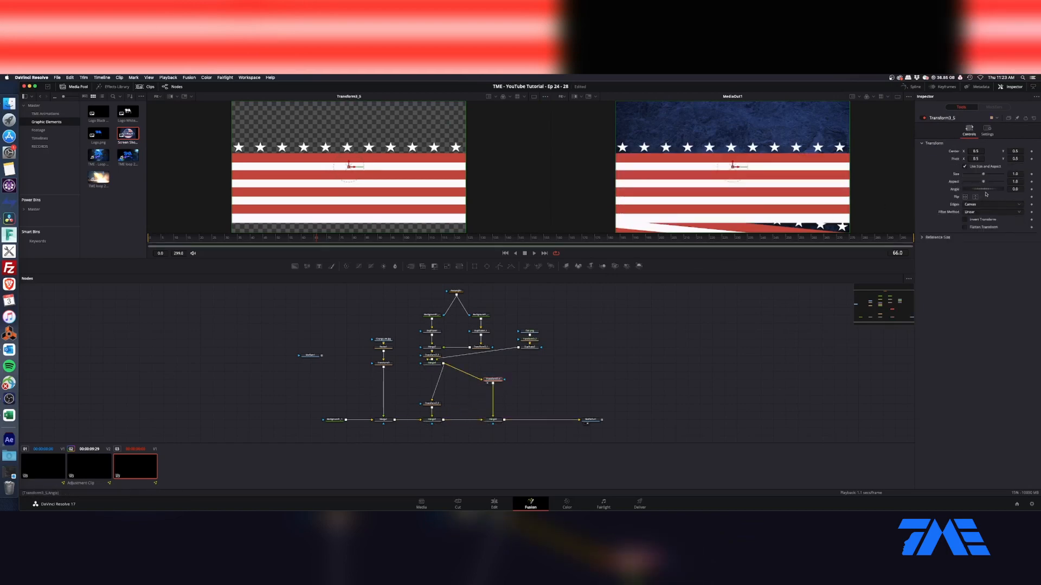
- Rotate the second flag copy to about -187 degrees and move it to the frame's upper edge
drag(985, 194, 963, 191)
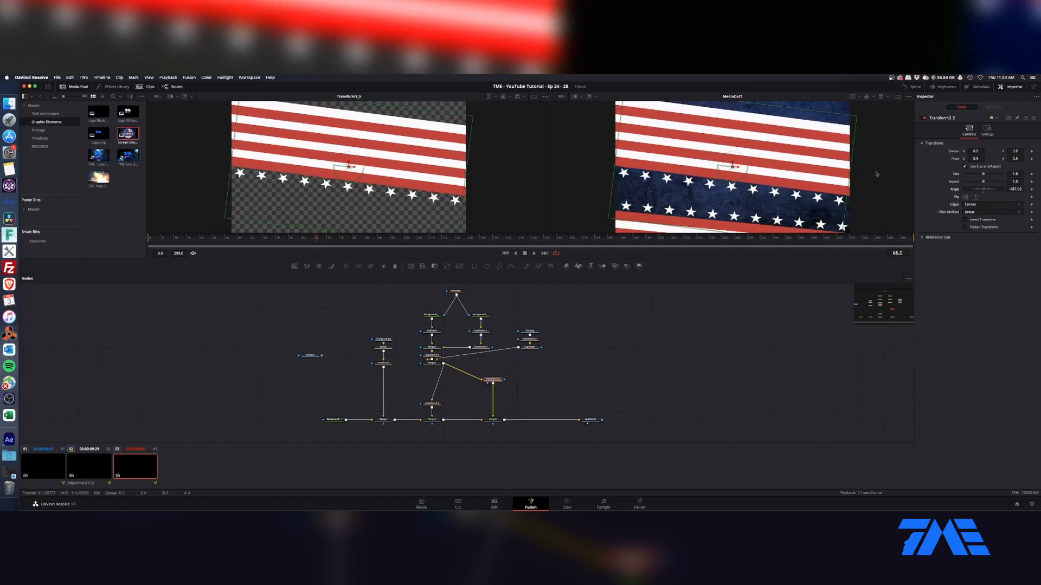
drag(731, 167, 770, 109)
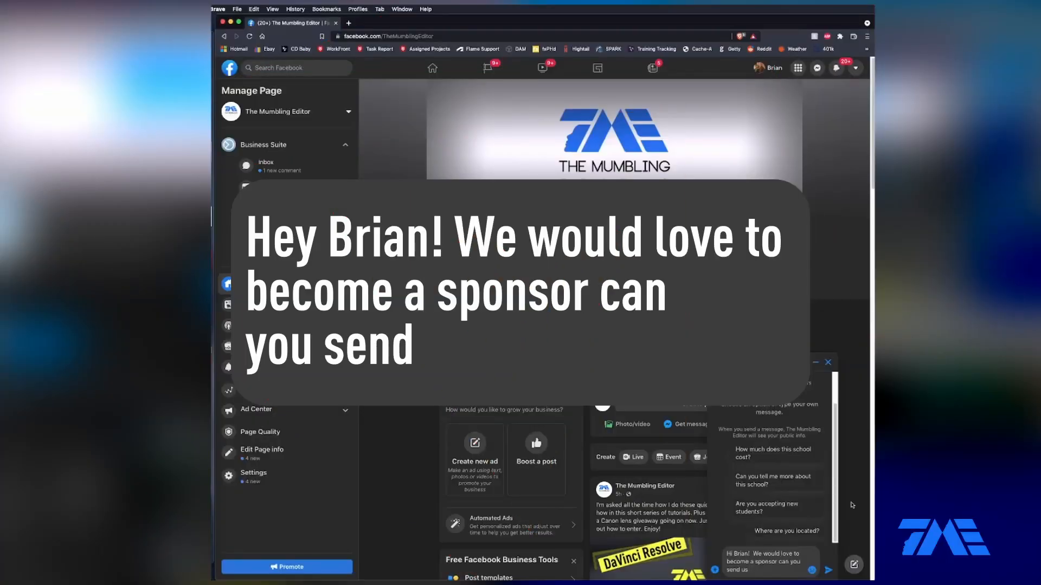
text(your pricin)
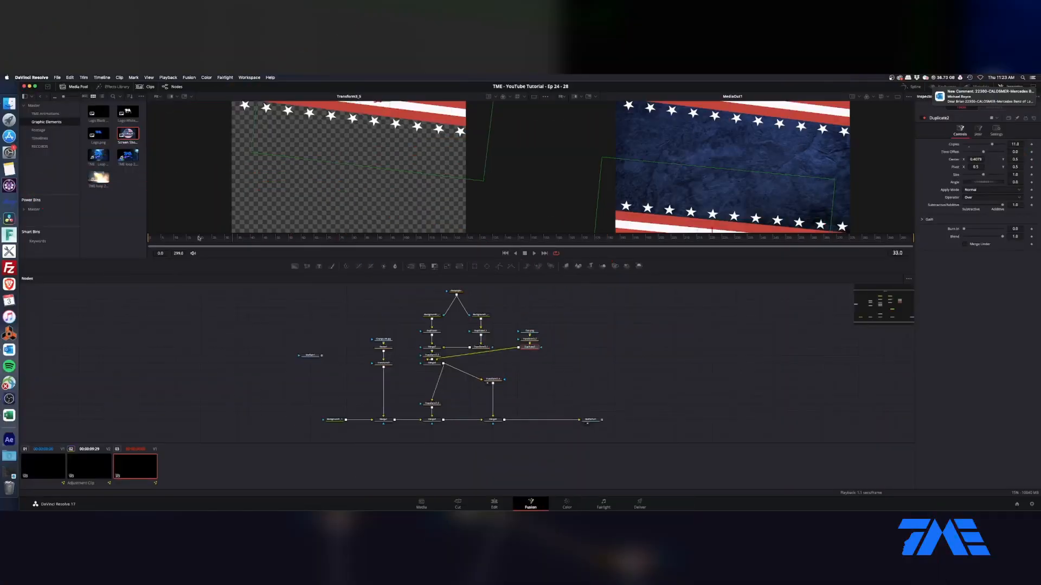
- Keyframe the star Duplicate's angle from about -2.87 at frame 0 to 0 around the middle of the timeline, and preview the animation
click(158, 239)
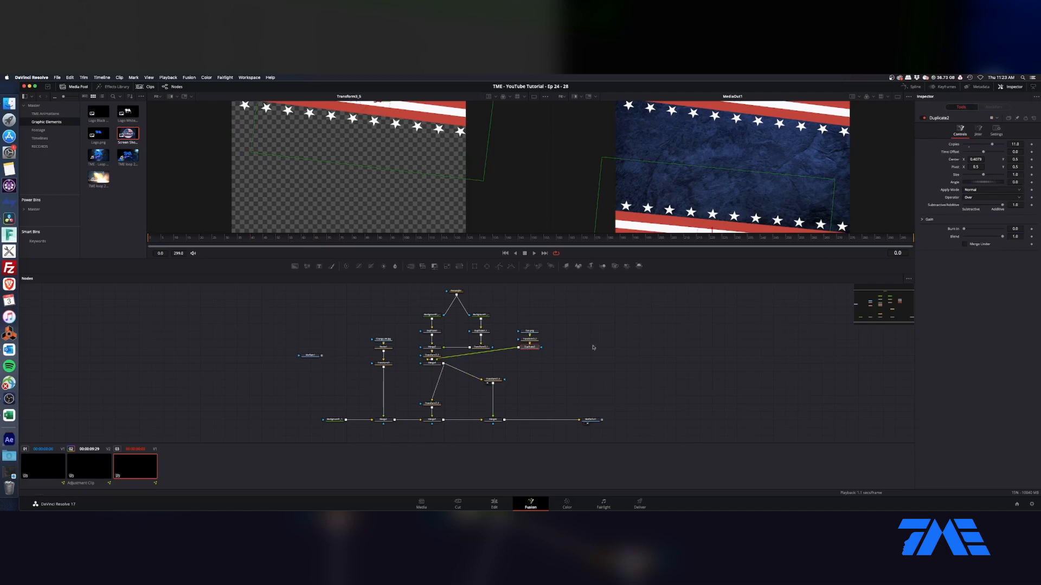
click(1031, 182)
click(548, 244)
key(Home)
drag(987, 184, 984, 185)
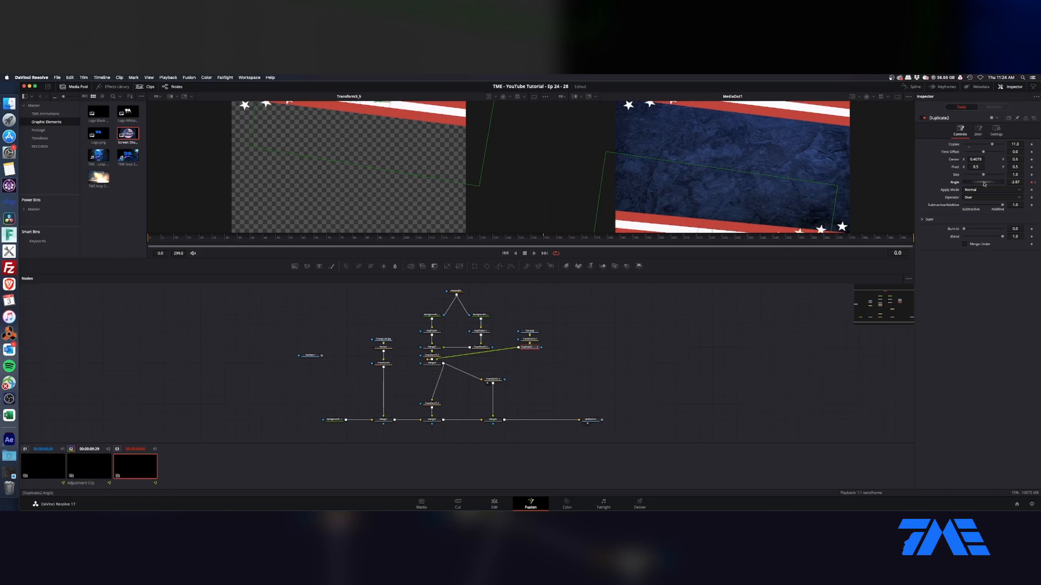
click(245, 237)
drag(336, 237, 391, 242)
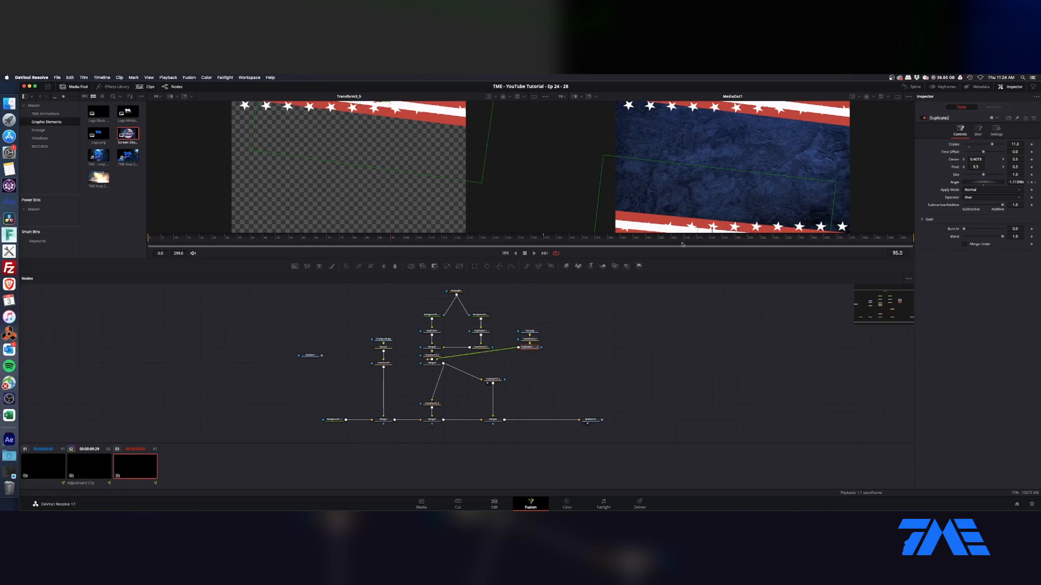
- Add a Drop Shadow node after the star Duplicate and align it beneath that node
key(shift+space)
text(DUP)
text(DROP)
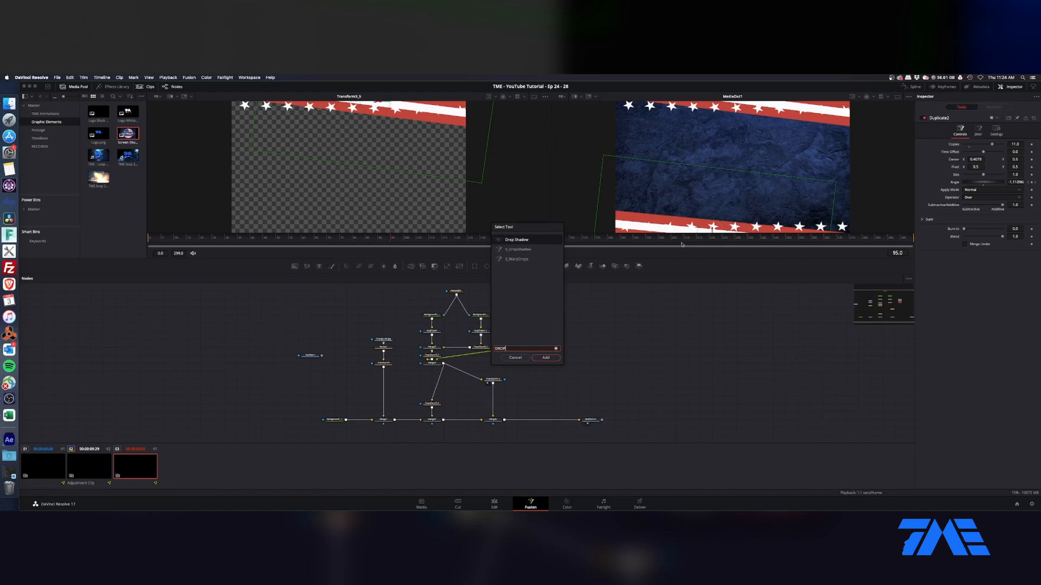
key(Return)
drag(507, 348, 531, 356)
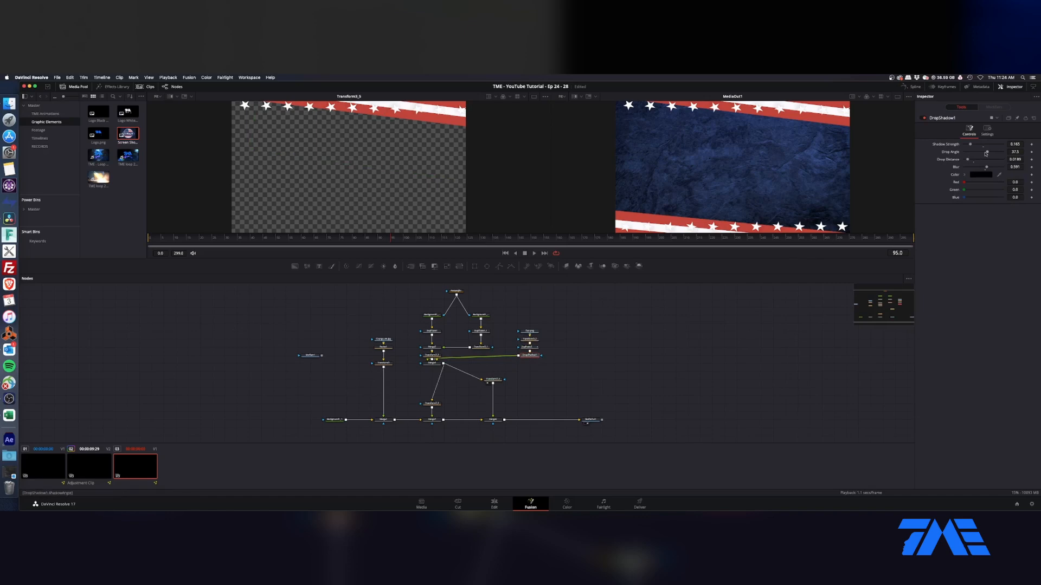
- Set the star shadow's strength to about 0.89 and drop angle to about 177, slightly increase its distance, and save the project
mouse_move(987, 154)
mouse_down()
mouse_move(960, 154)
mouse_move(1000, 155)
mouse_up()
click(996, 145)
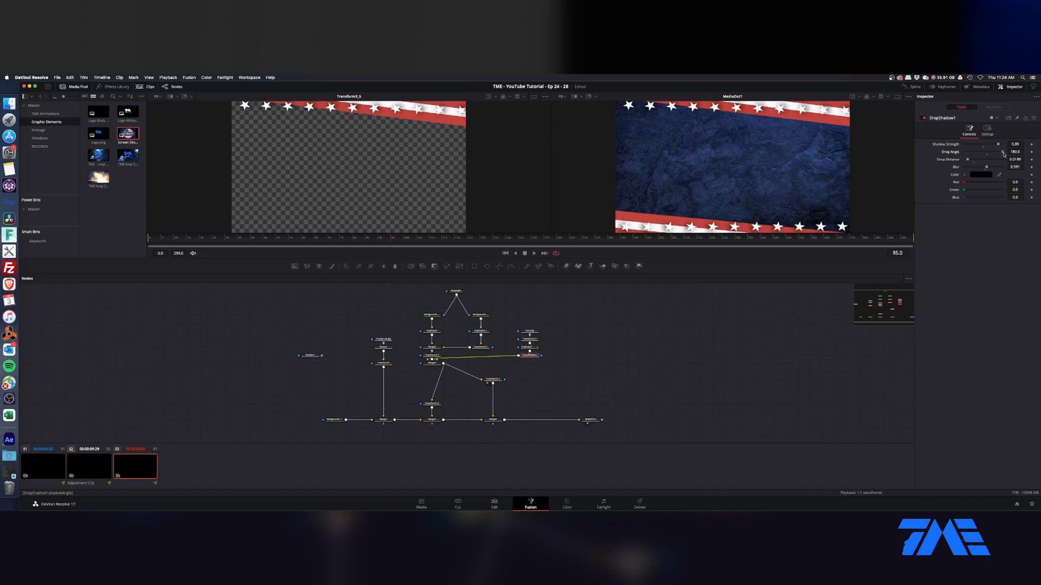
drag(1004, 154, 1002, 154)
drag(971, 160, 972, 161)
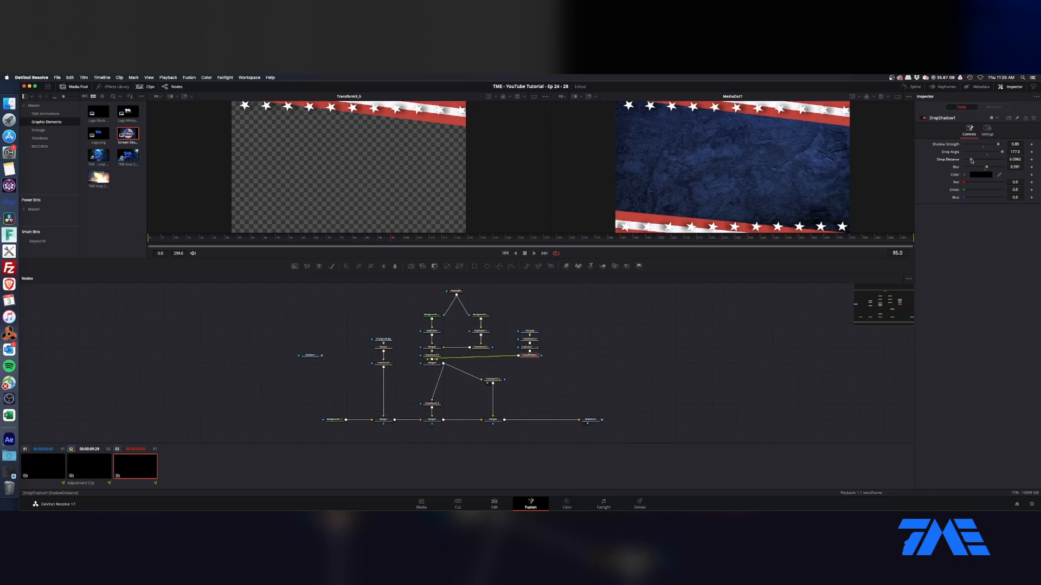
key(super+s)
drag(416, 234, 432, 242)
drag(503, 241, 597, 247)
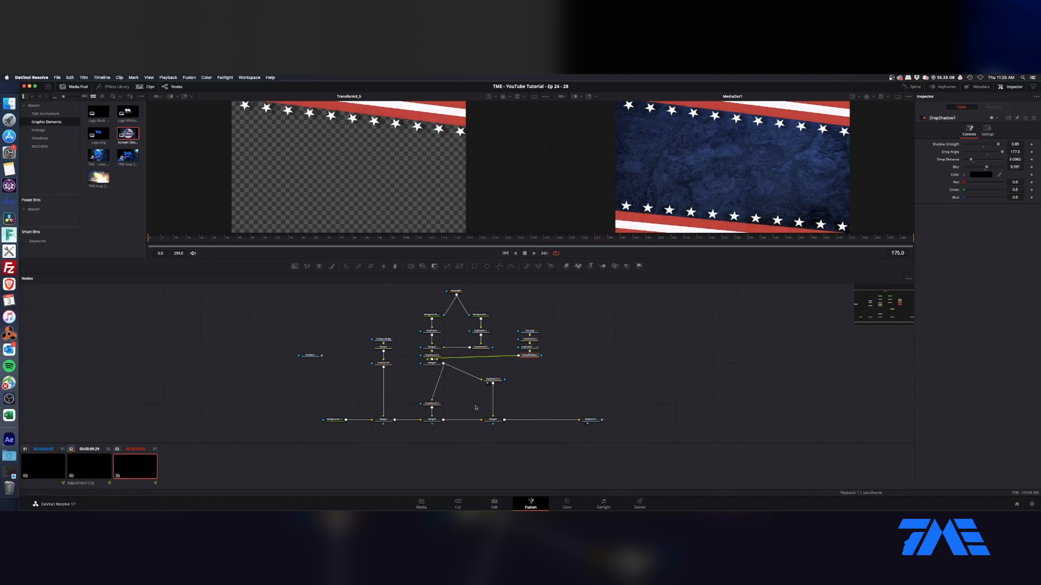
- Paste a copy of the Drop Shadow after the star merge, ahead of both flag Transforms, and preview it
click(438, 365)
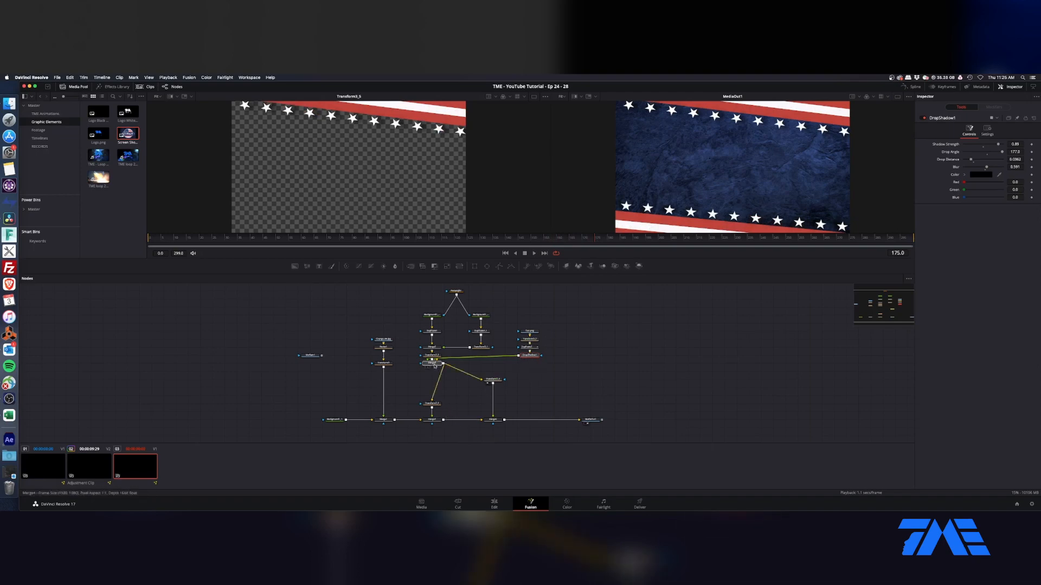
key(1)
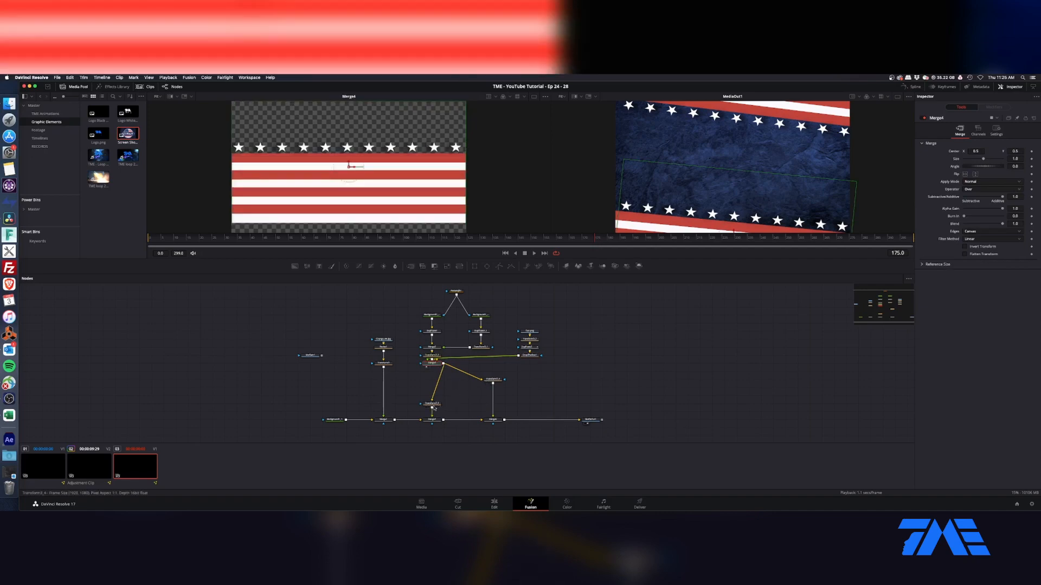
drag(432, 404, 432, 396)
click(433, 364)
key(ctrl+v)
drag(445, 382, 433, 374)
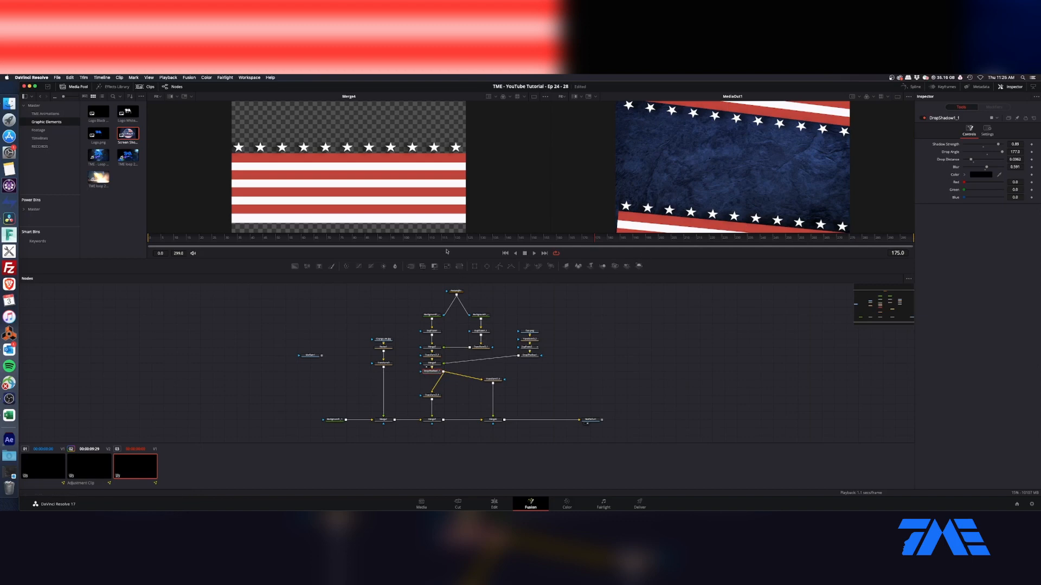
drag(432, 240, 386, 242)
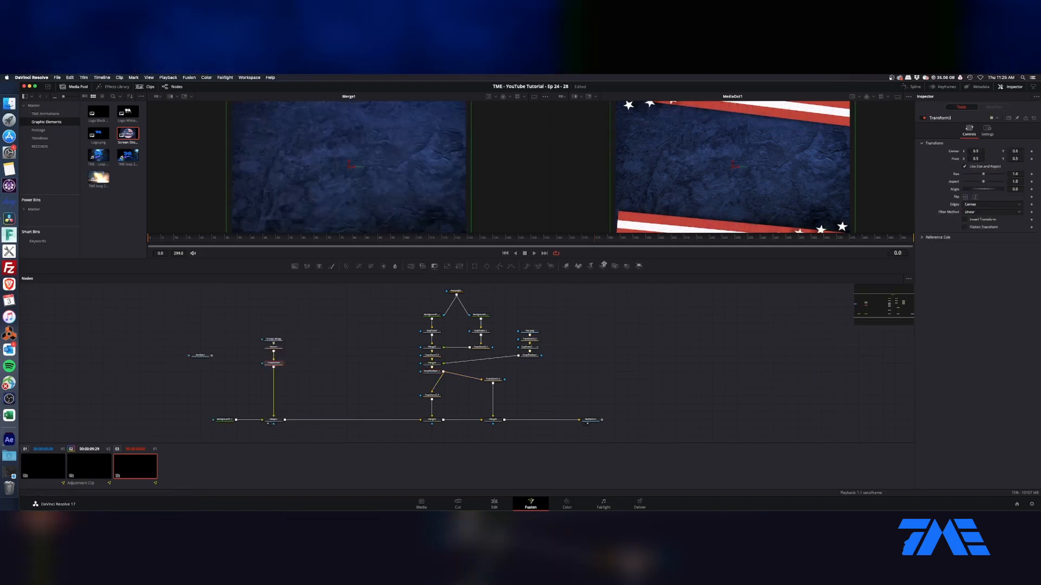
- View the lower flag's Transform and delete the Drop Shadow that follows the star merge
click(432, 363)
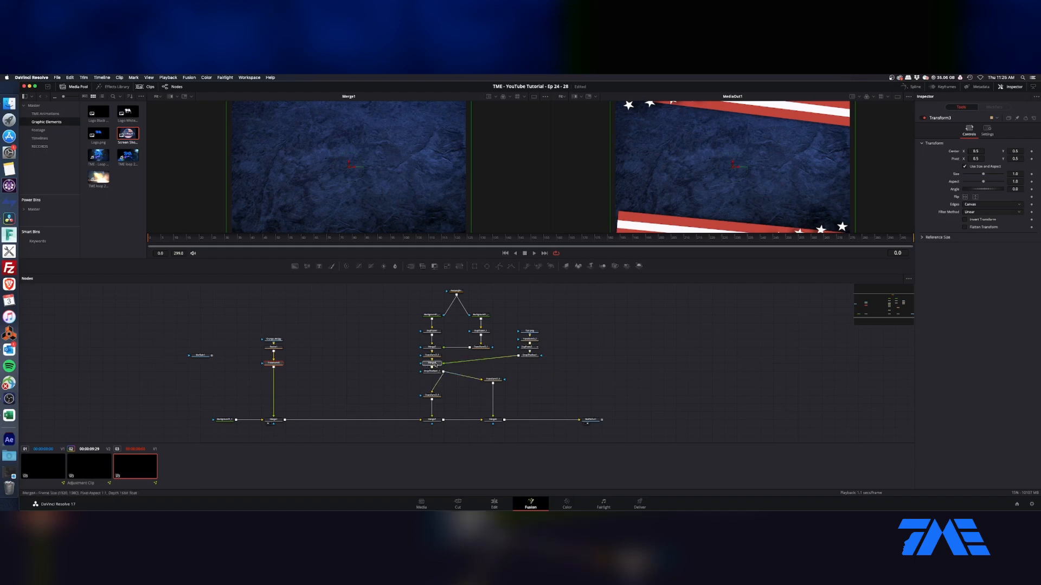
click(432, 395)
key(1)
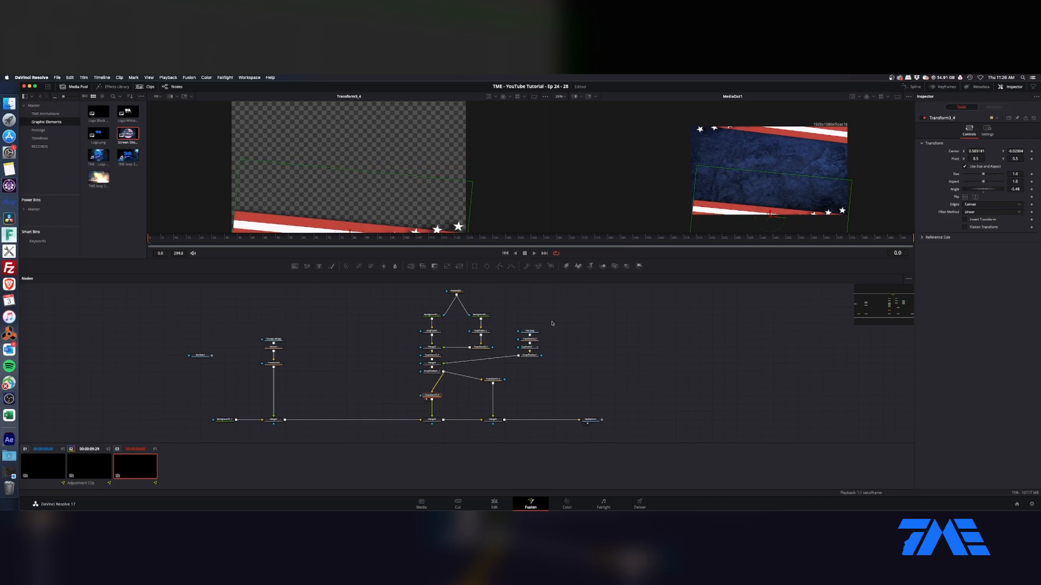
click(437, 373)
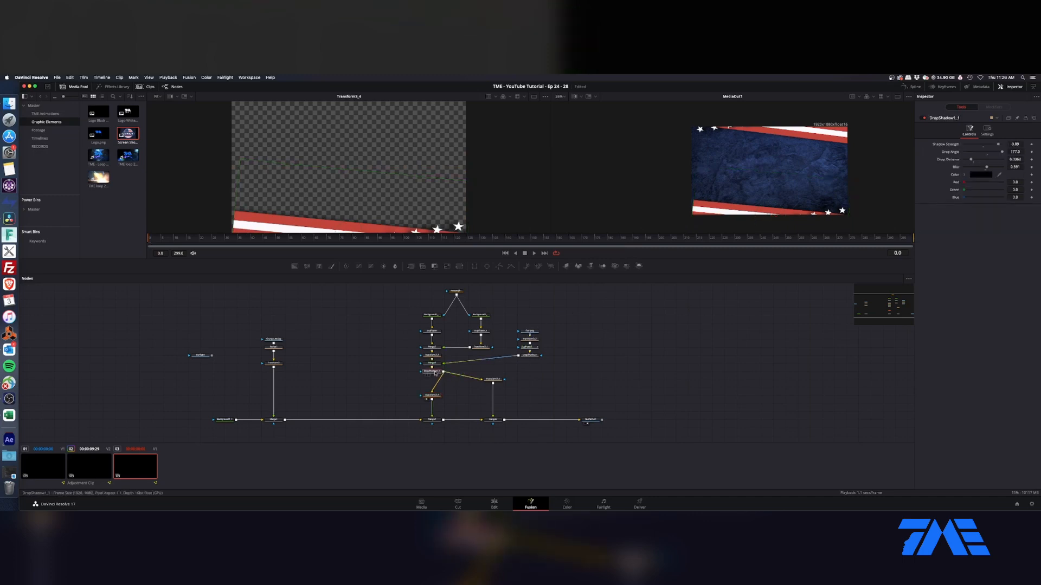
key(Delete)
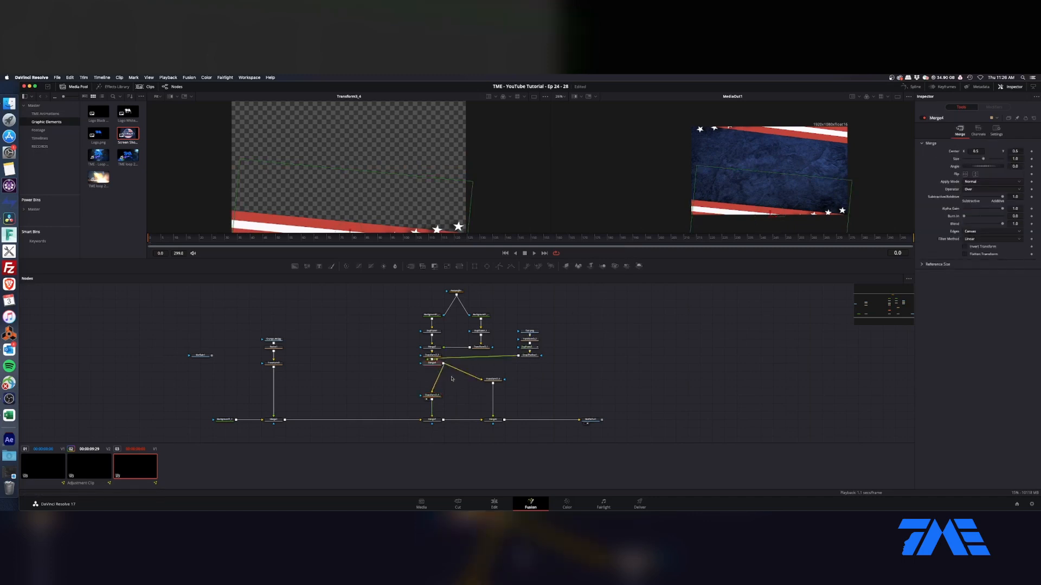
- Move the lower flag's Transform closer to the star merge and paste a Drop Shadow copy after each of the two flag Transforms
mouse_move(435, 399)
mouse_down()
mouse_move(438, 376)
mouse_move(439, 385)
mouse_up()
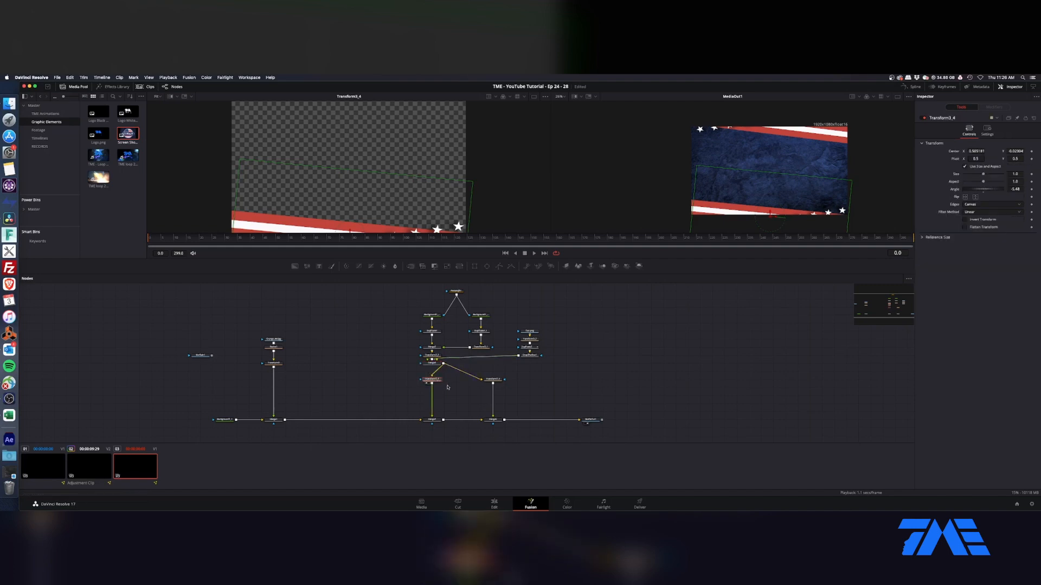
key(super+v)
click(495, 380)
key(super+v)
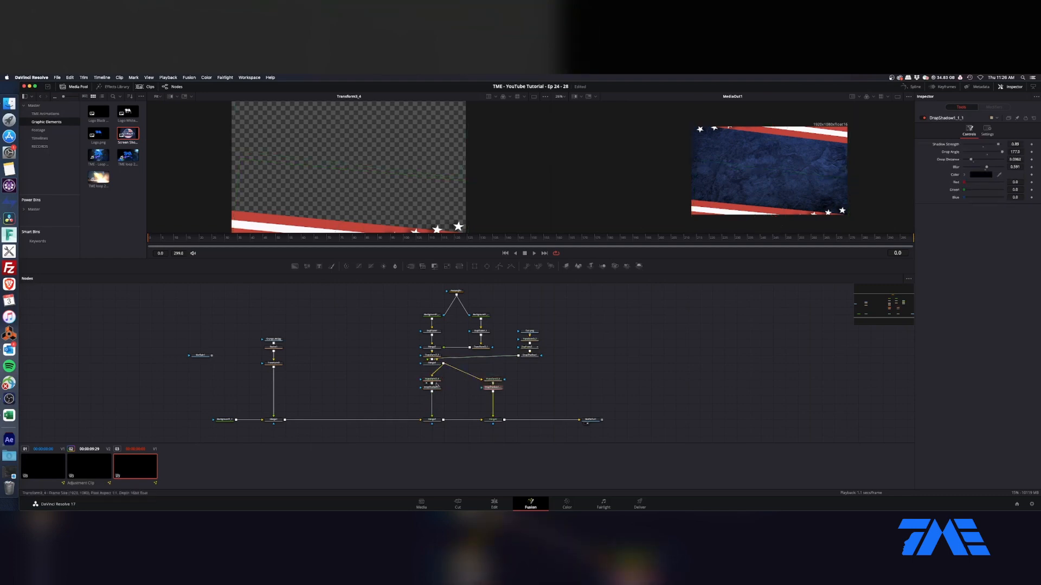
- Reduce the drop angle of the Drop Shadow on the upper flag's branch
click(432, 387)
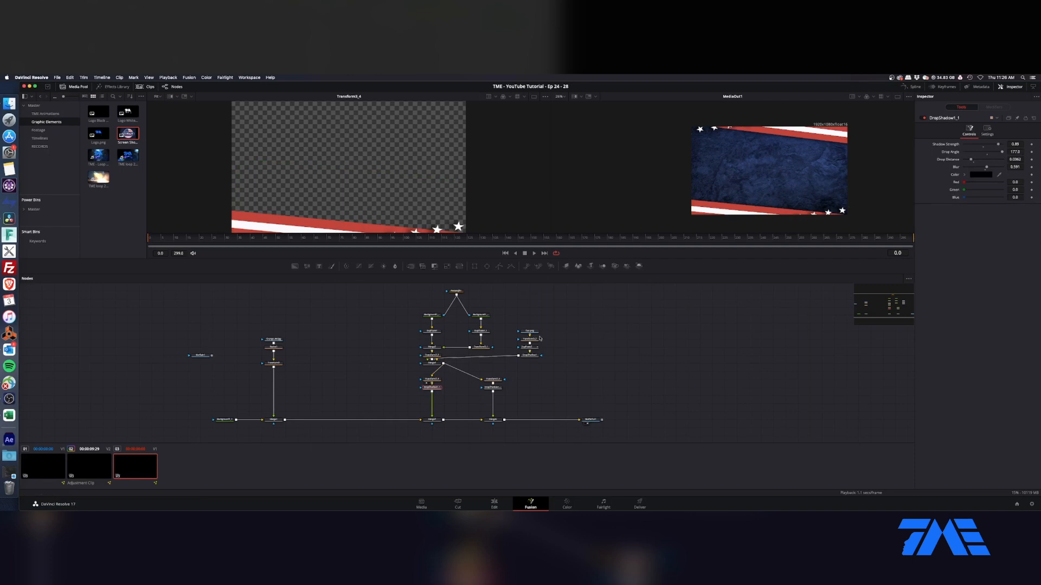
click(492, 387)
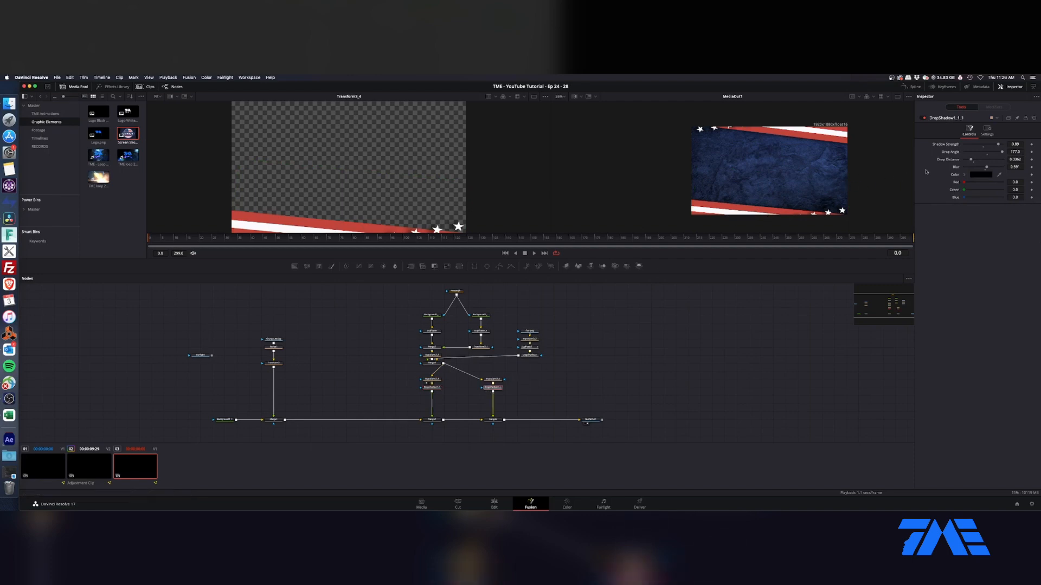
drag(1002, 154, 991, 153)
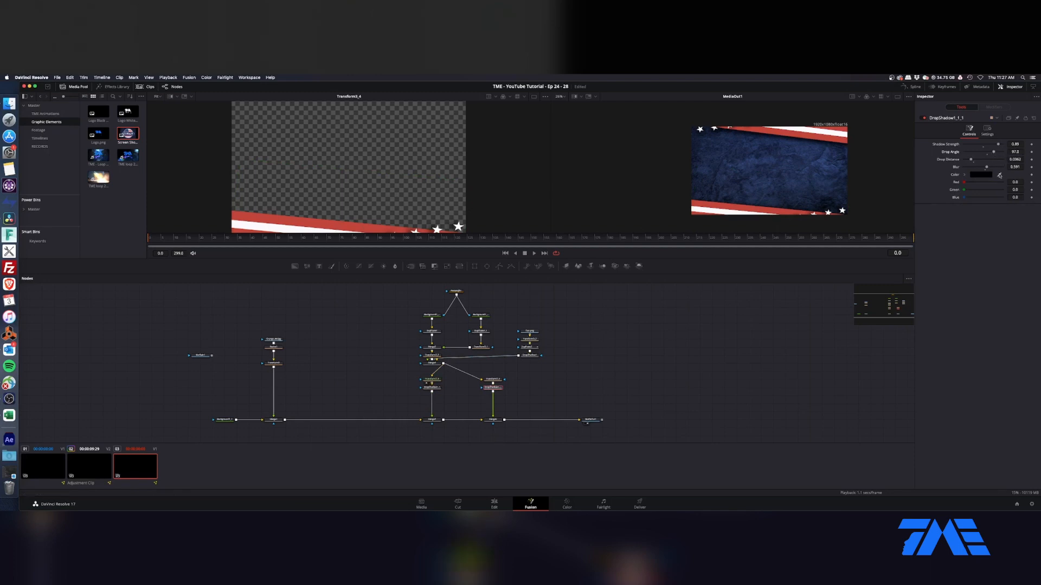
click(432, 379)
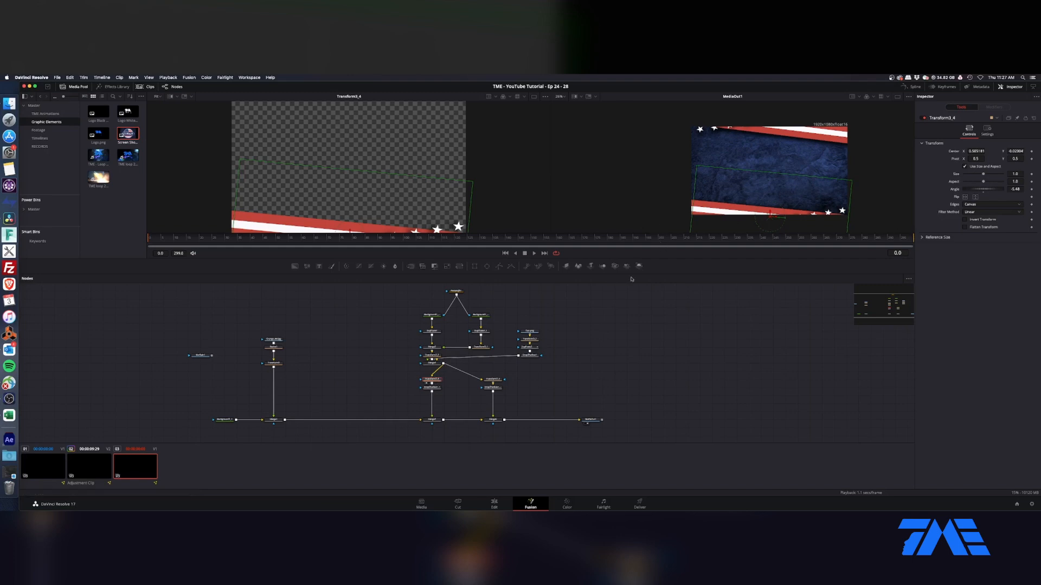
click(492, 380)
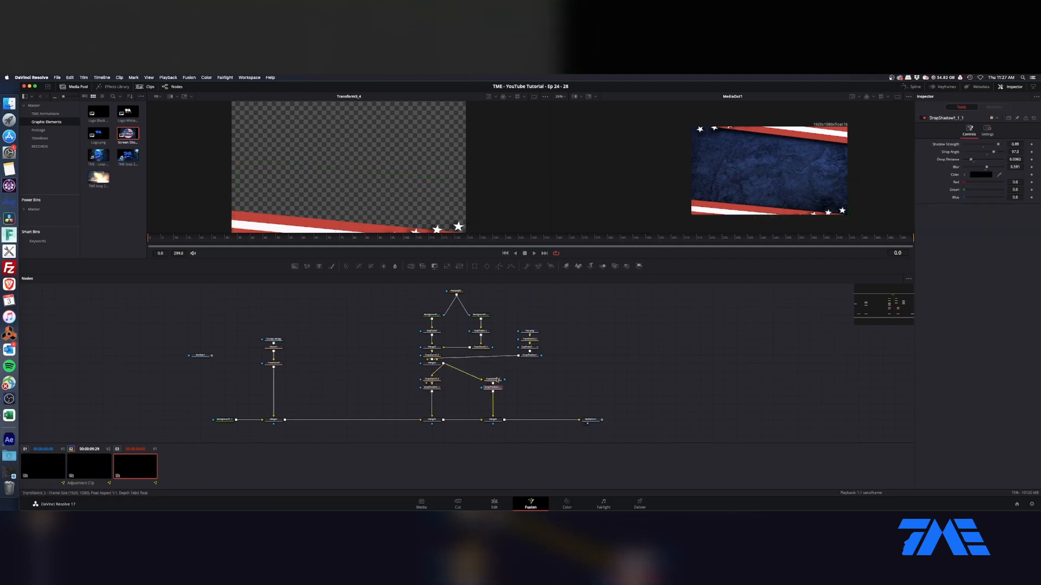
- Move the background texture branch away from the flag nodes and view its merge at the first frame
click(274, 363)
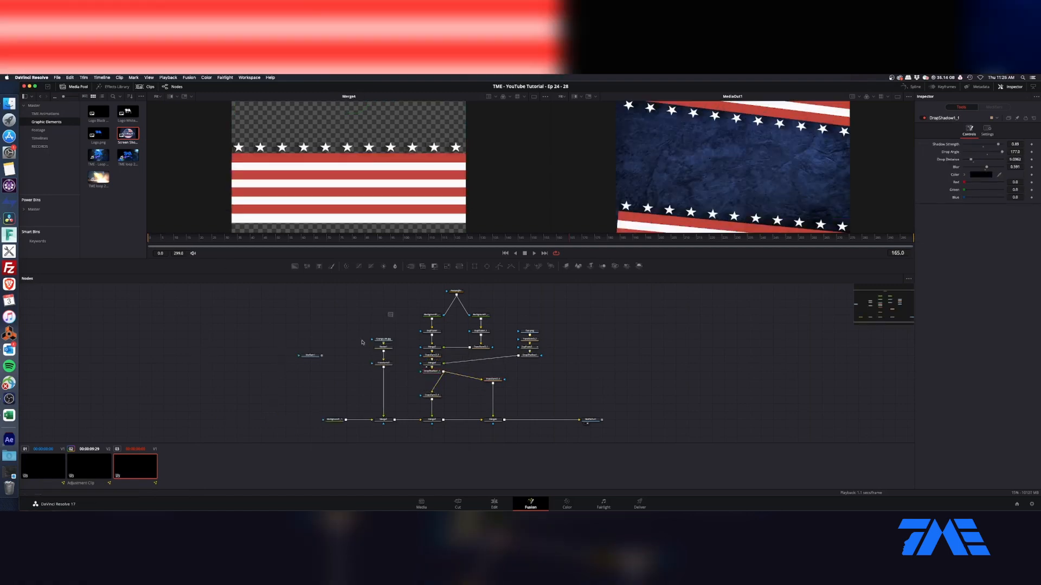
drag(255, 313, 227, 421)
click(274, 420)
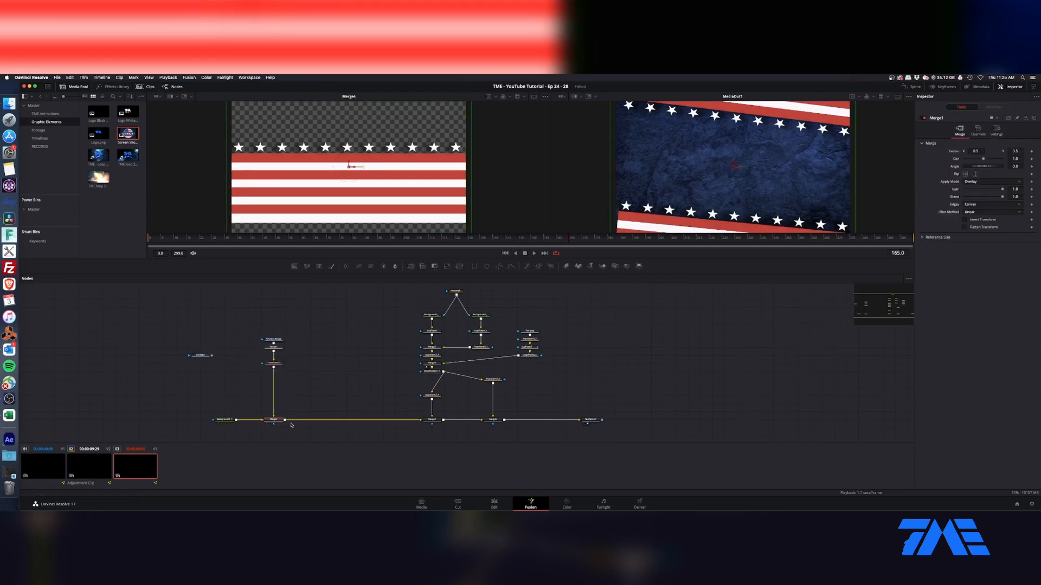
key(1)
key(Home)
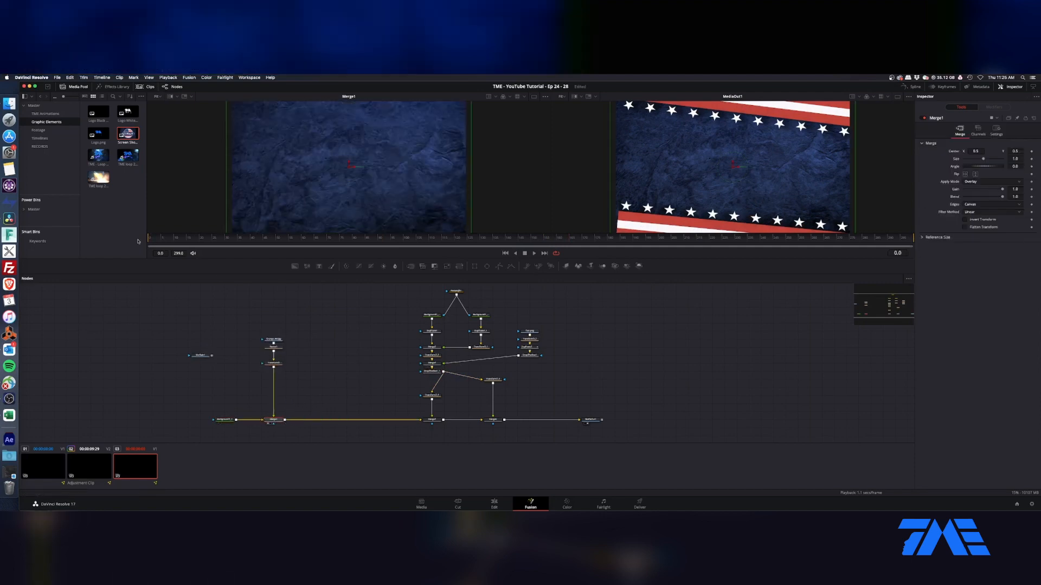
- Scale the background texture's Transform to about 1.47, rotate it to about 8.87 degrees, and save the project
click(274, 363)
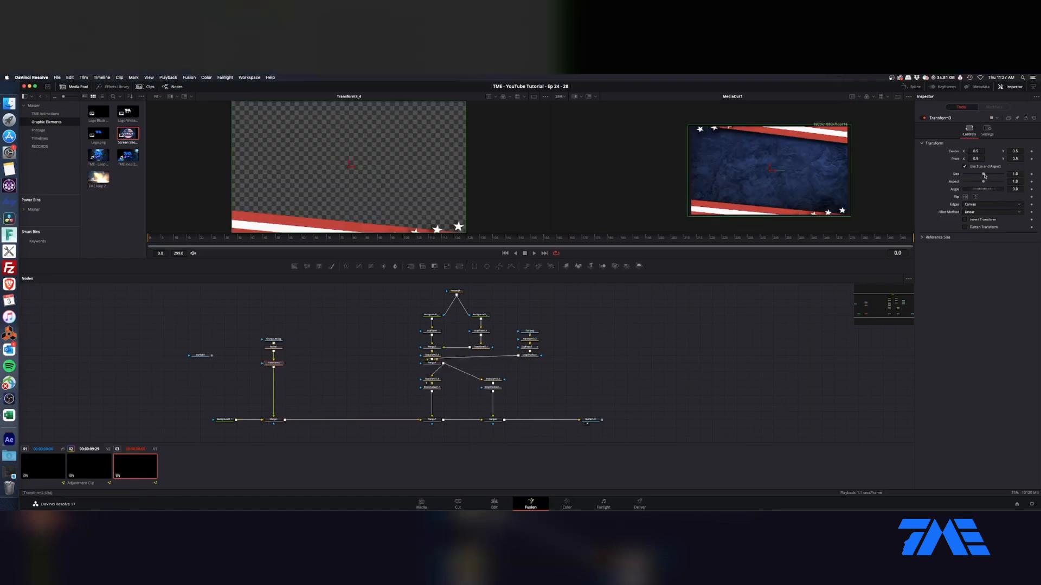
drag(985, 176, 985, 175)
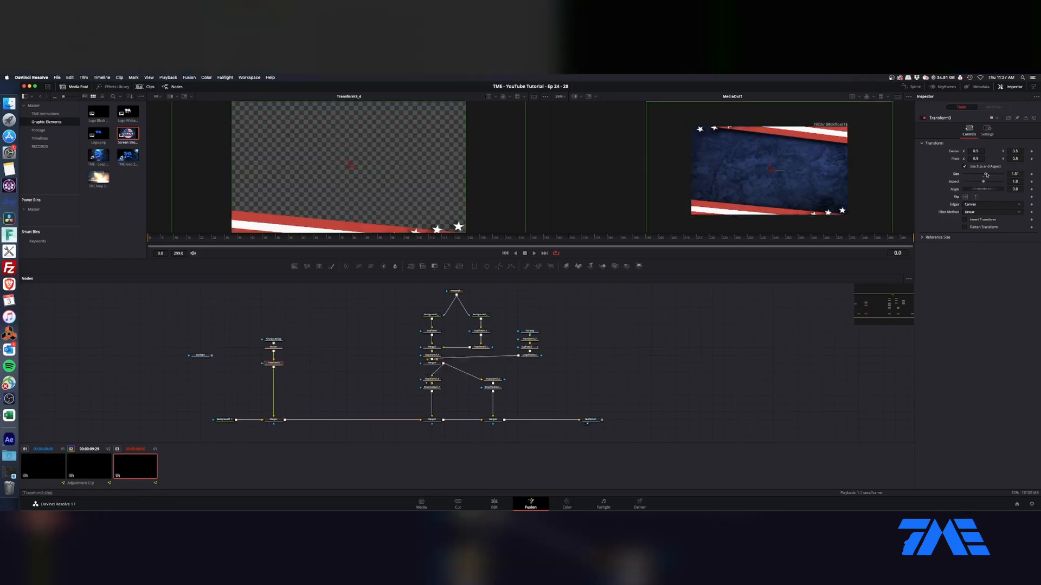
drag(986, 189, 996, 189)
key(super+s)
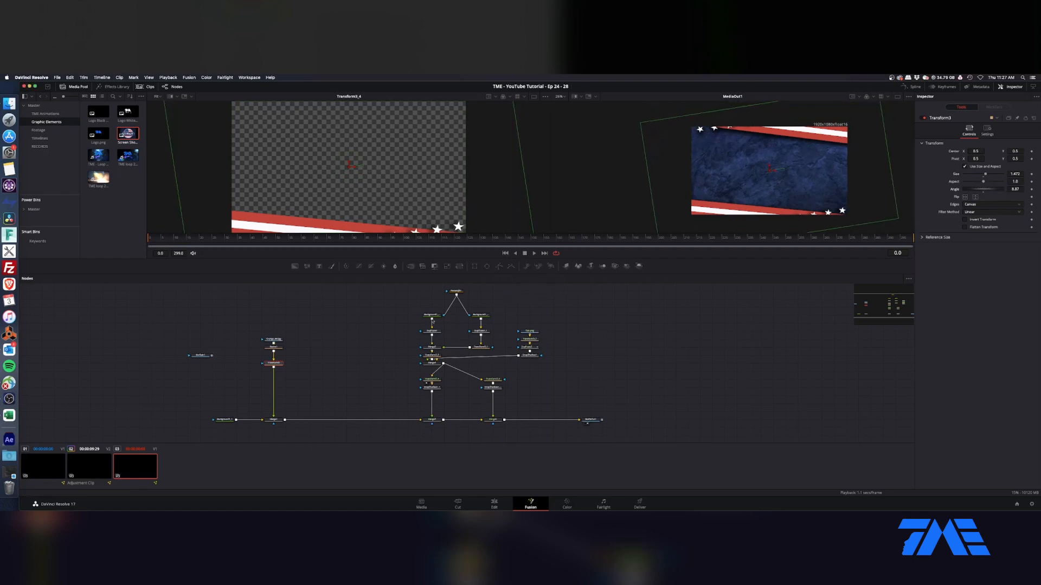
- Keyframe the background Transform's size and angle at frame 0, reduce them at frame 299 with size about 1.32, and scrub through the motion
click(1031, 189)
click(1033, 174)
click(912, 238)
mouse_move(987, 176)
mouse_down()
mouse_move(964, 183)
mouse_move(1014, 189)
mouse_move(997, 192)
mouse_up()
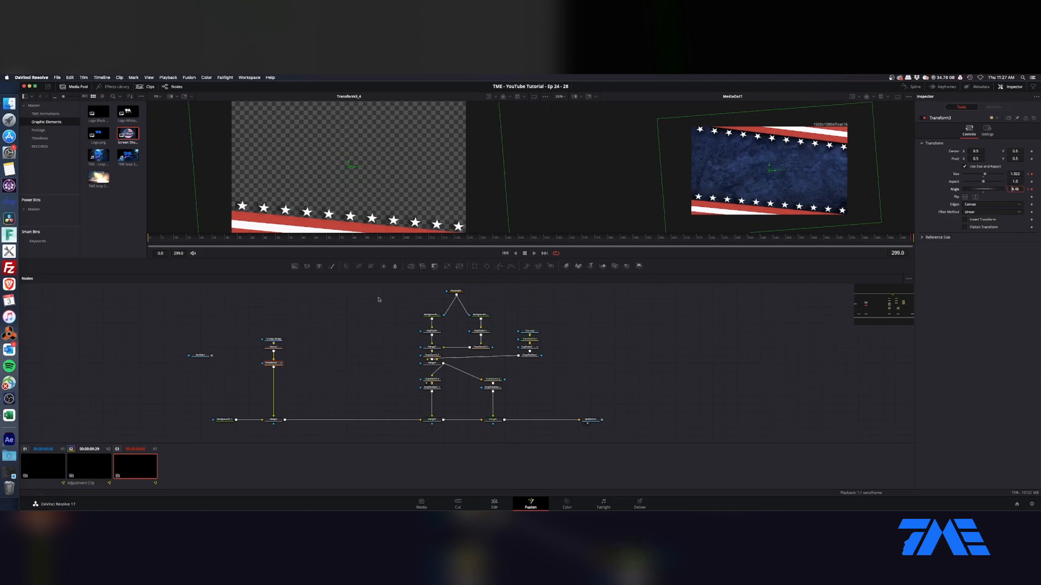
drag(213, 241, 300, 239)
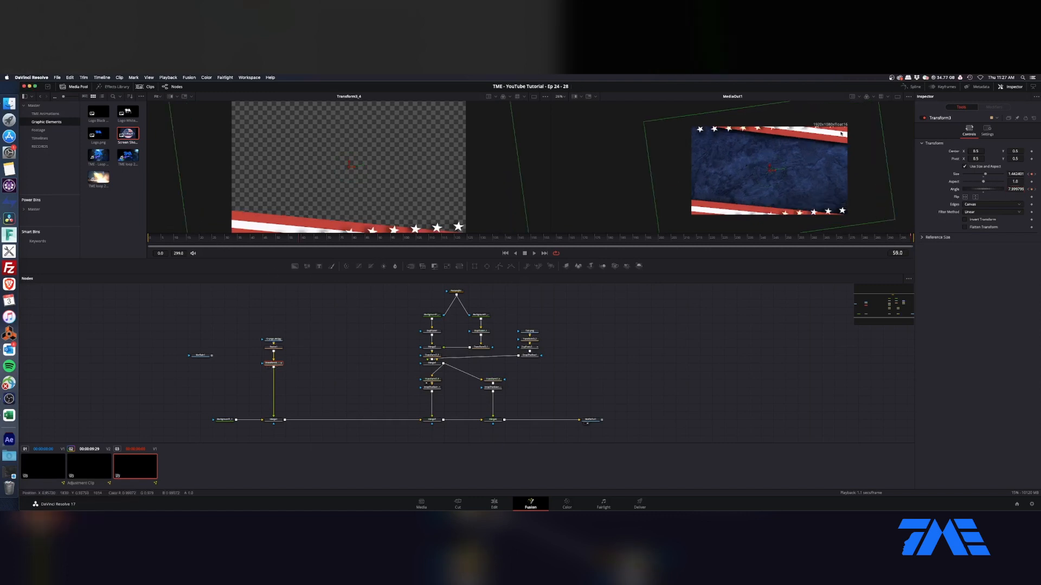
- Examine the background Transform's size and angle curves in the Spline editor and preview the animation
click(916, 88)
click(388, 297)
drag(378, 340, 583, 347)
key(super+f)
key(super+a)
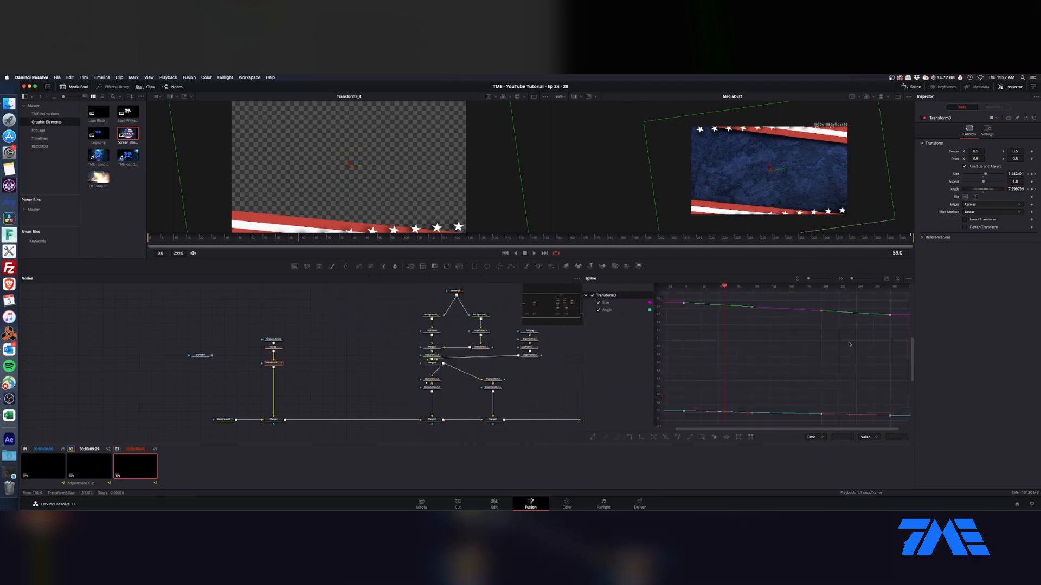
drag(575, 240, 806, 249)
key(space)
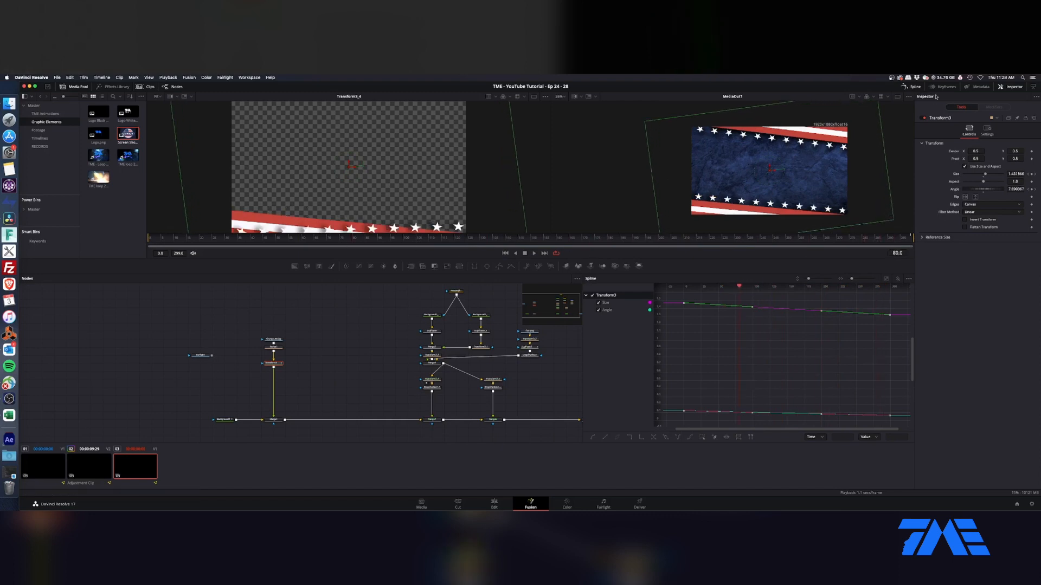
click(913, 87)
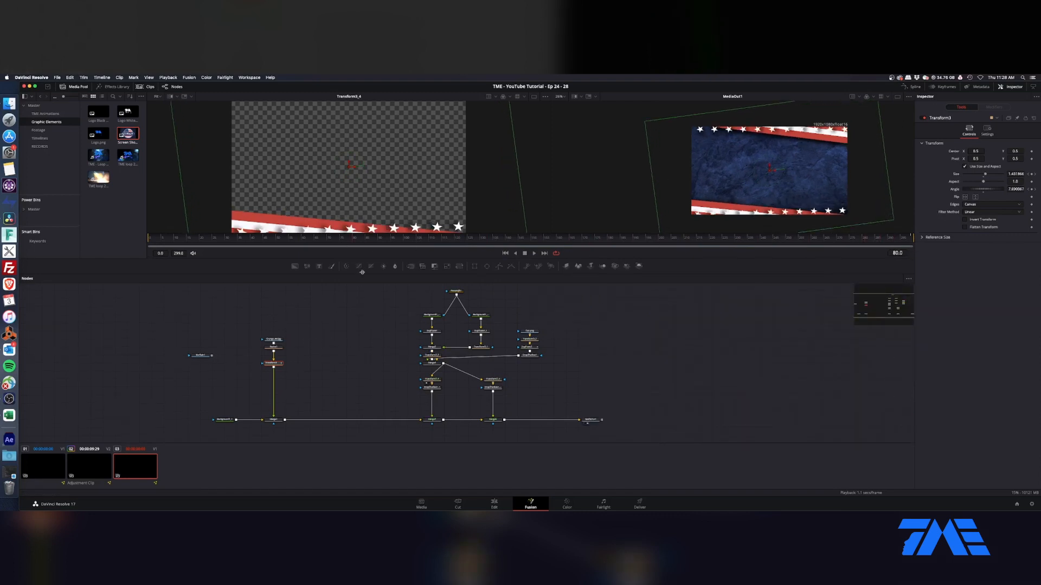
- Merge a Text+ node over the background reading "THE DREAM IS ALIVE!", in Light style, size about 0.197 and line spacing about 0.83
drag(318, 267, 288, 420)
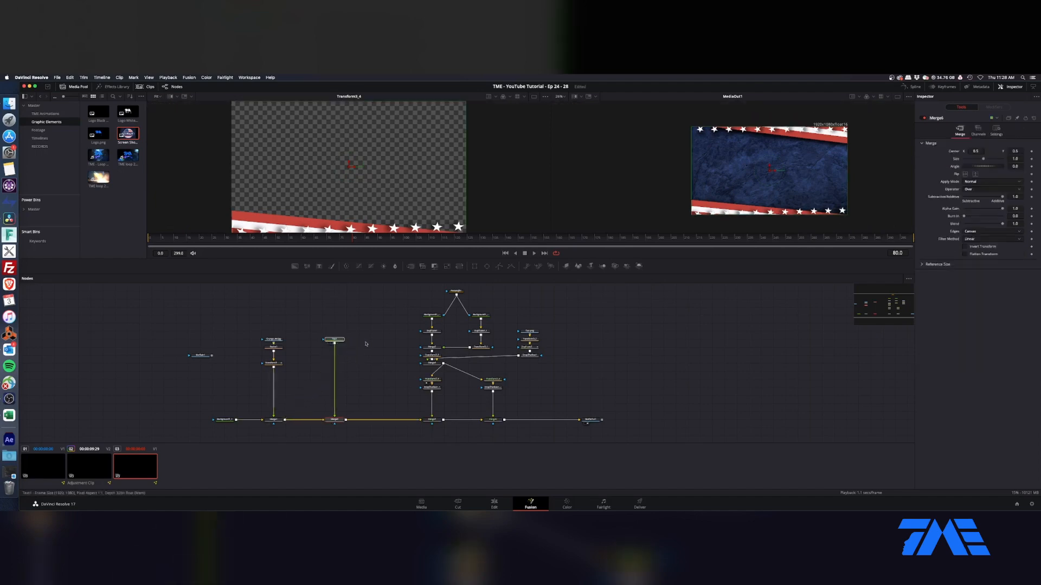
click(964, 180)
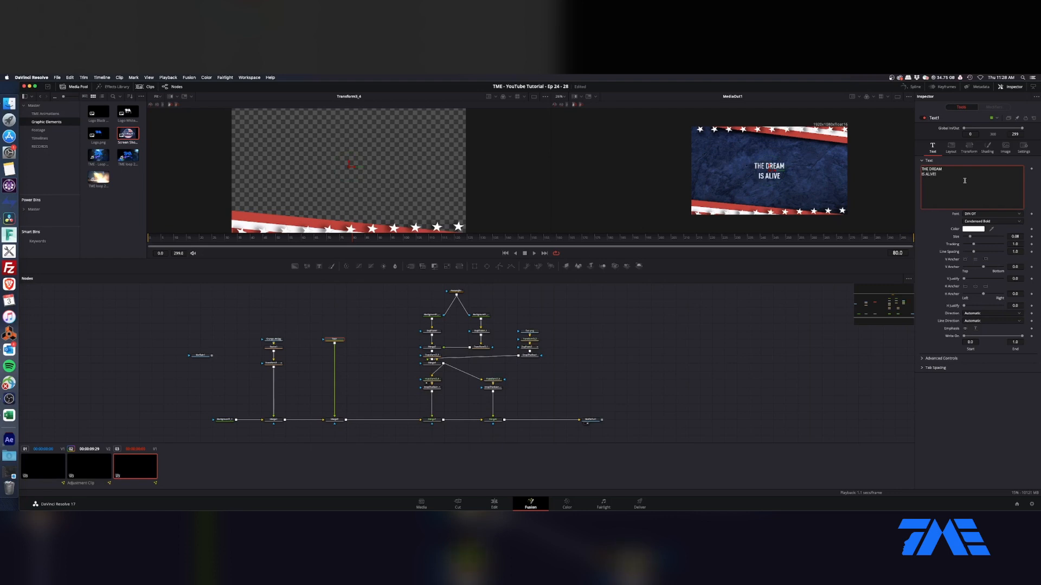
click(978, 222)
click(982, 349)
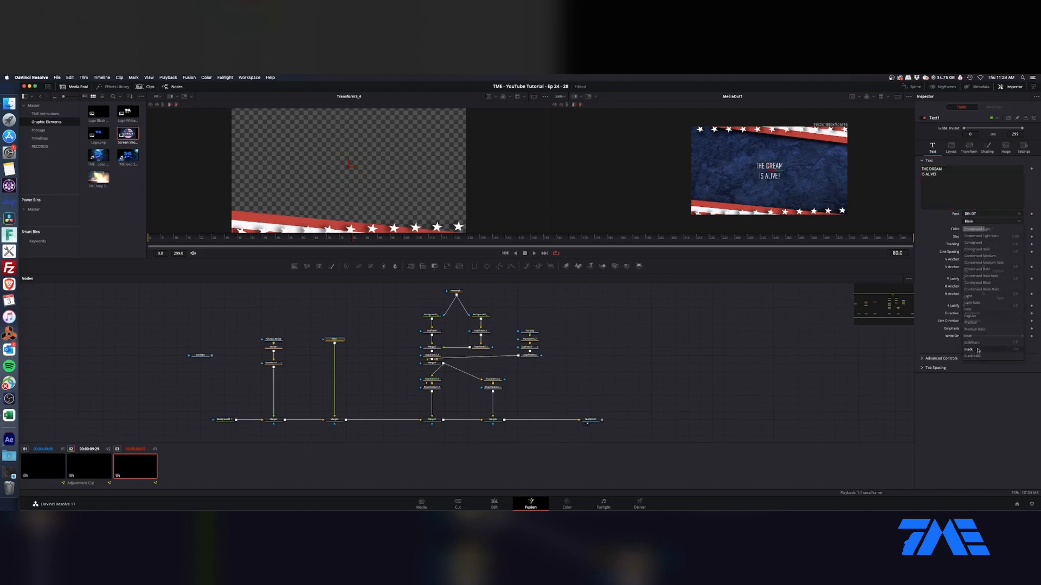
click(983, 222)
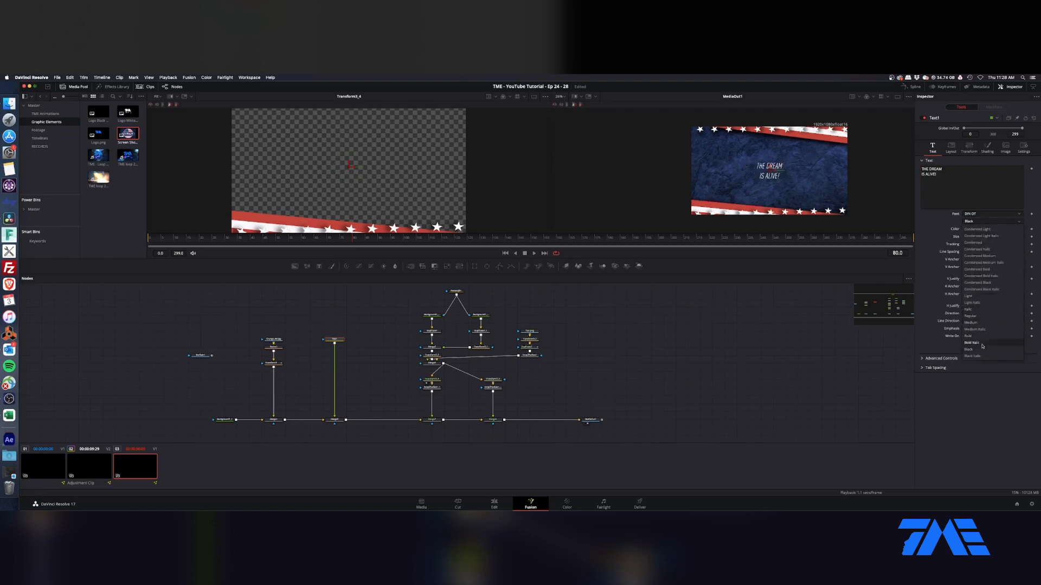
click(979, 297)
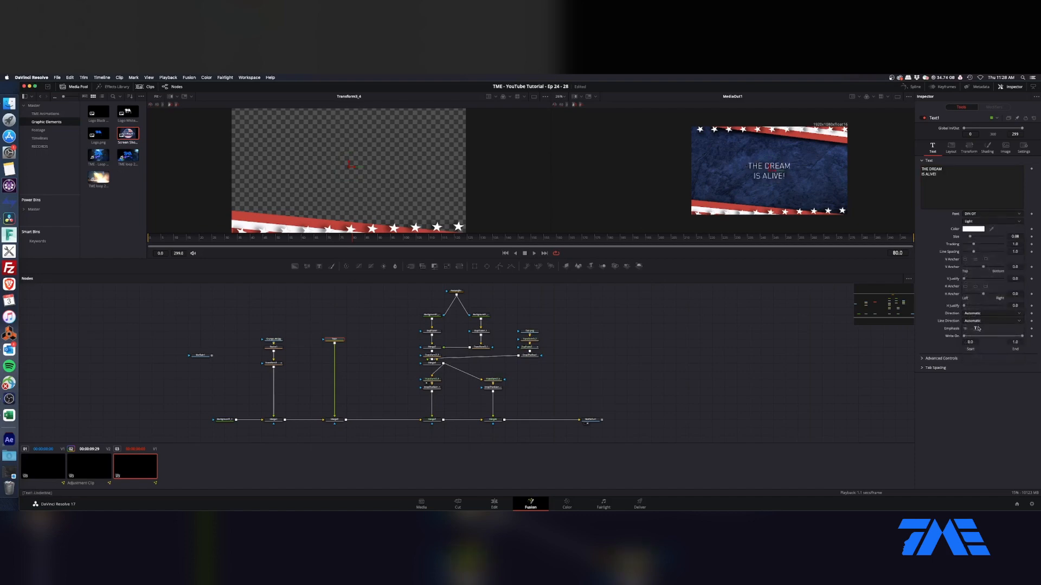
mouse_move(970, 237)
mouse_down()
mouse_move(979, 237)
mouse_move(972, 253)
mouse_up()
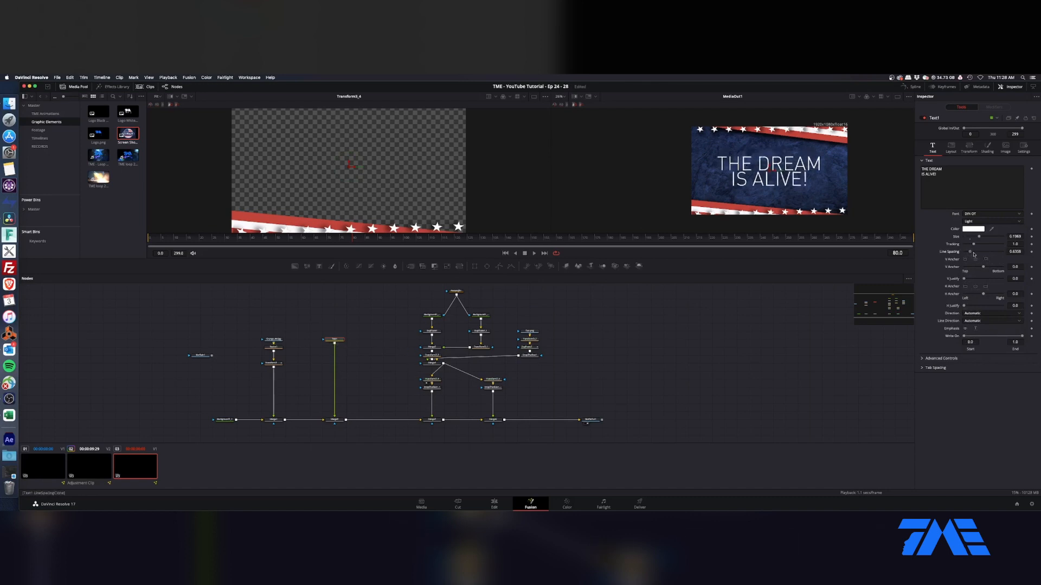
- Add one Transform after the text node and another between the final merge and MediaOut, spacing out the nodes
click(459, 268)
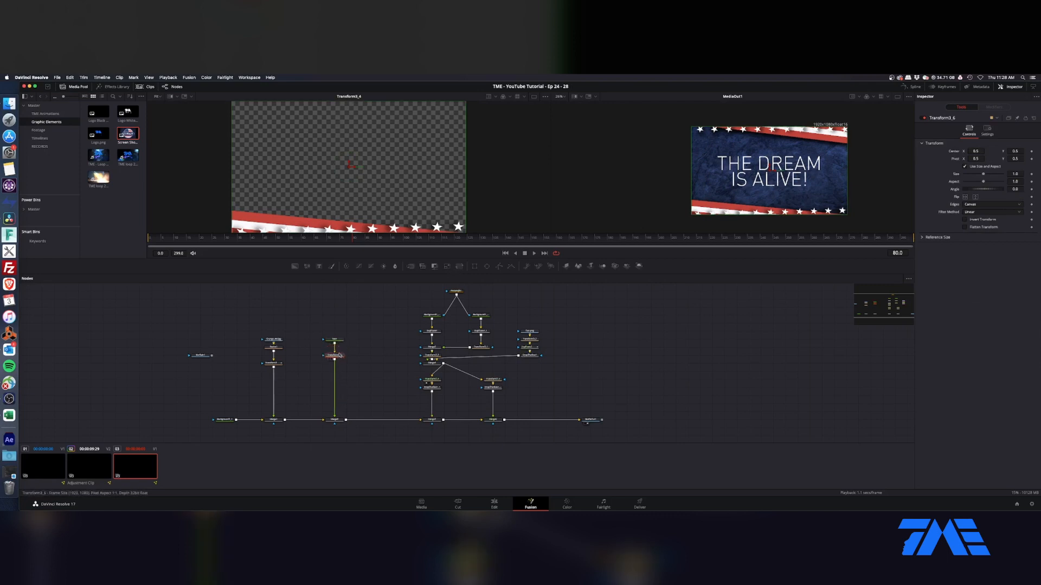
drag(167, 239, 146, 239)
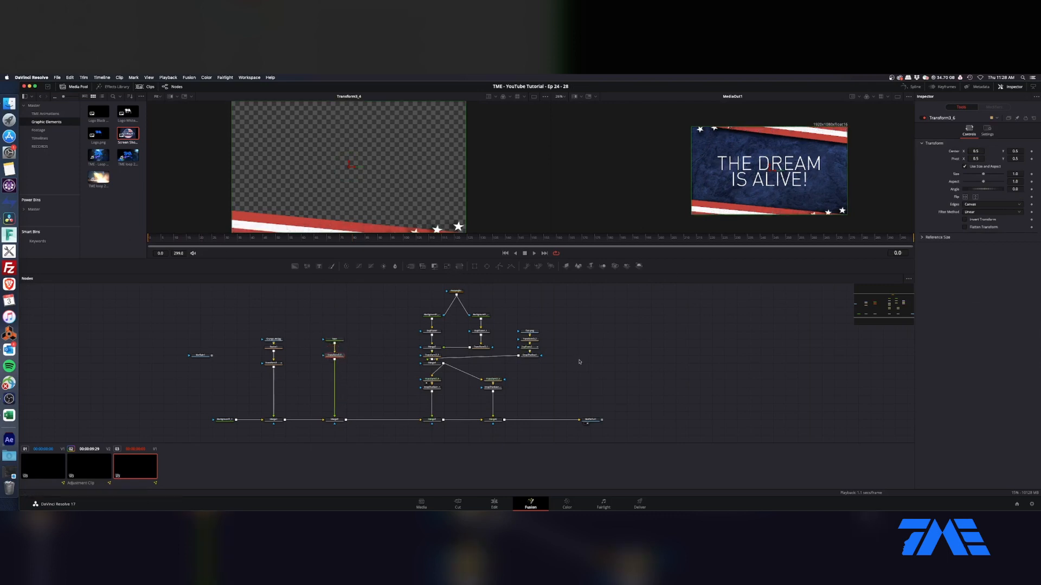
drag(595, 421, 653, 420)
click(493, 420)
click(459, 266)
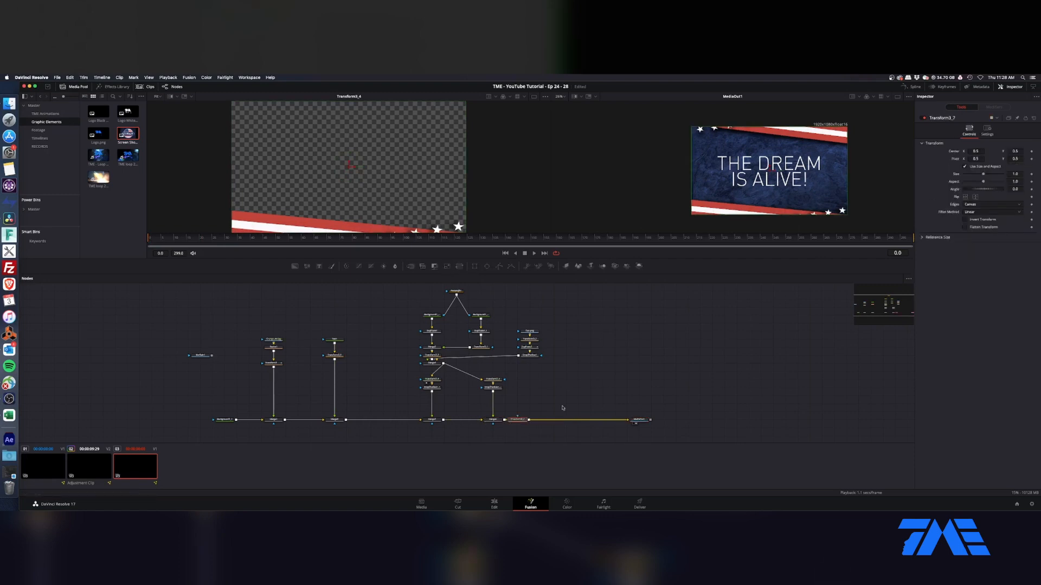
drag(519, 420, 572, 421)
drag(641, 420, 689, 420)
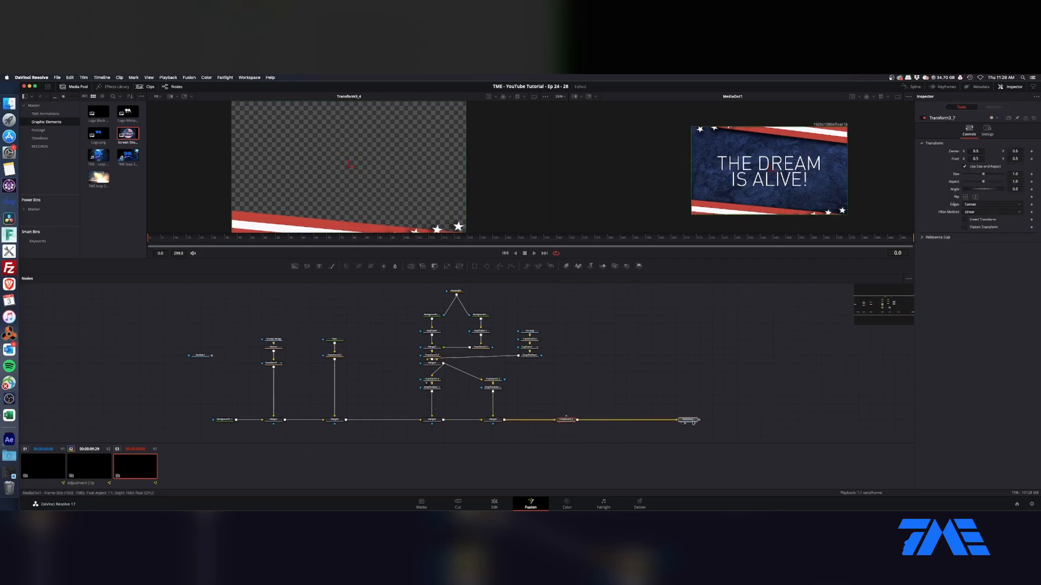
- Animate the final Transform's size from about 1.49 at frame 0 to 1.0 at frame 10
click(572, 421)
click(175, 239)
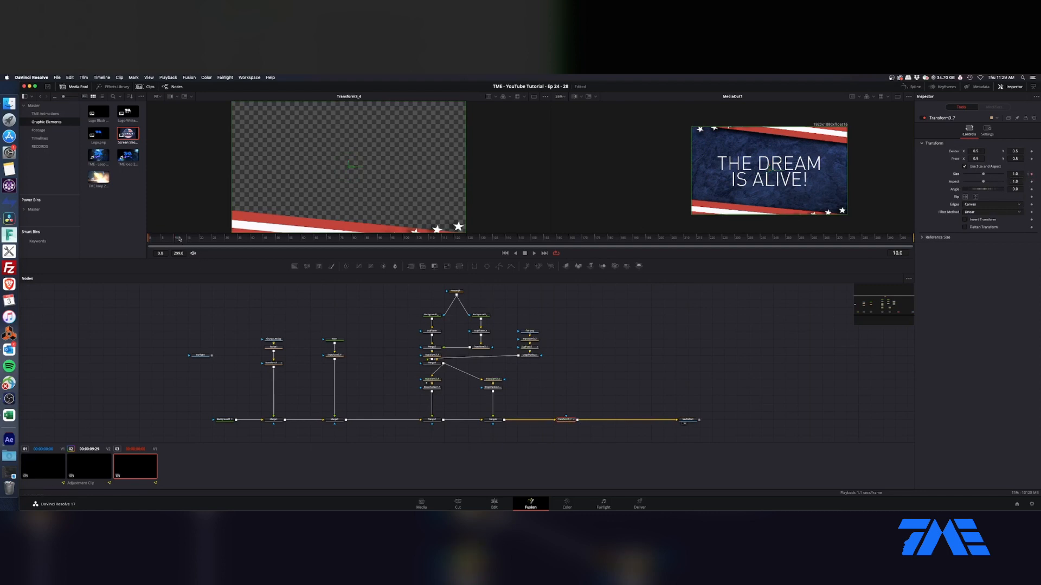
click(1030, 175)
drag(983, 174, 986, 176)
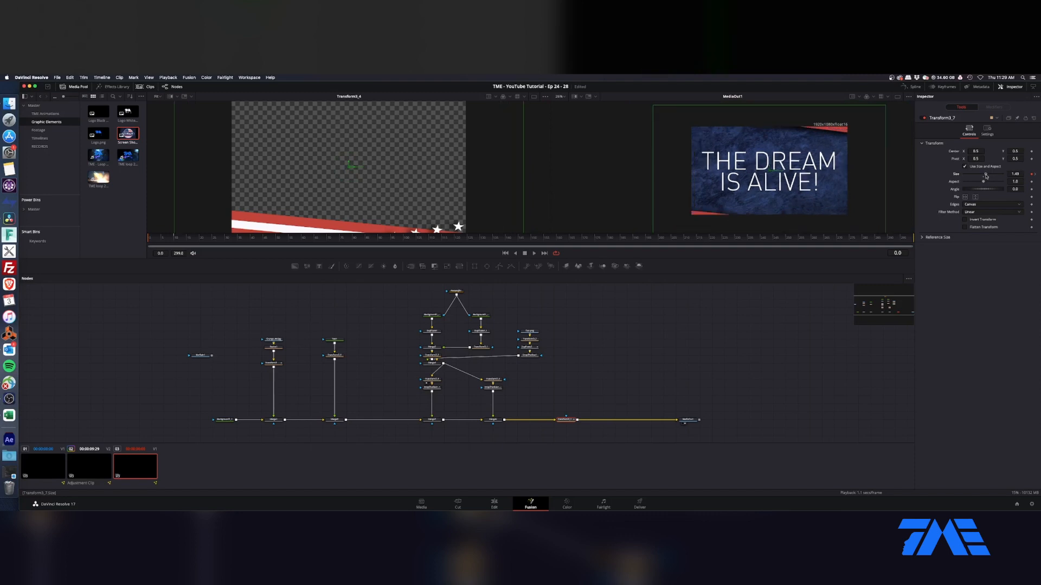
- Enable Motion Blur on the final Transform and increase its shutter angle
click(987, 131)
click(968, 209)
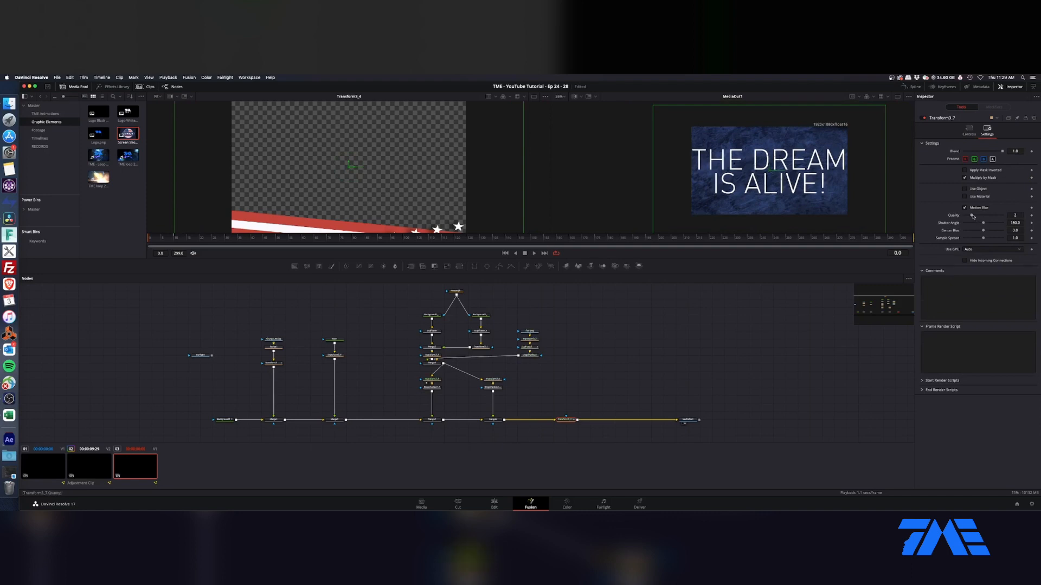
drag(985, 223, 993, 223)
click(969, 130)
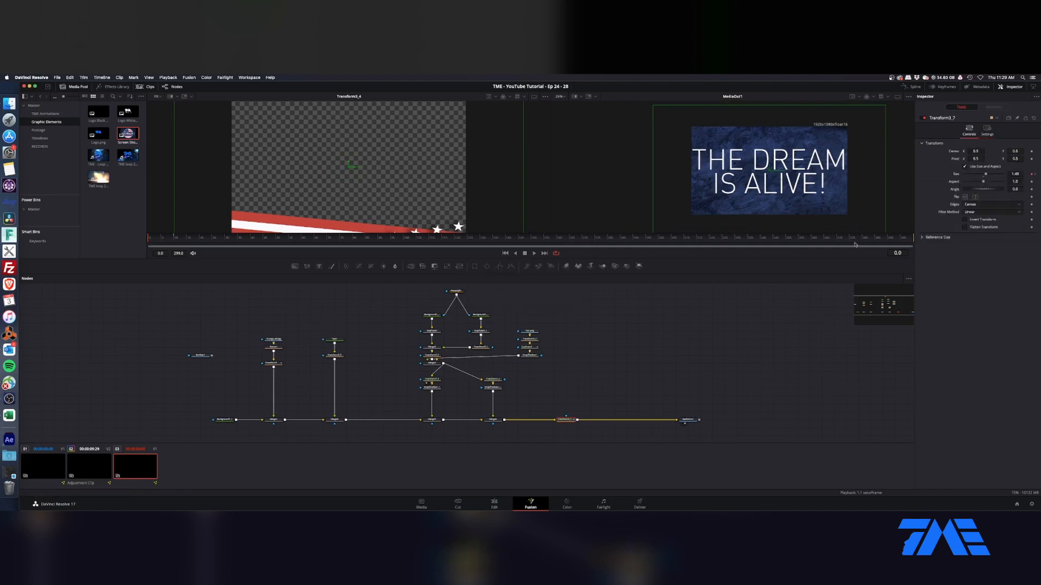
- Keyframe the text Transform's center at frame 0 and again at frame 30
mouse_move(160, 239)
mouse_down()
mouse_move(175, 238)
mouse_move(149, 238)
mouse_up()
click(334, 356)
click(1032, 152)
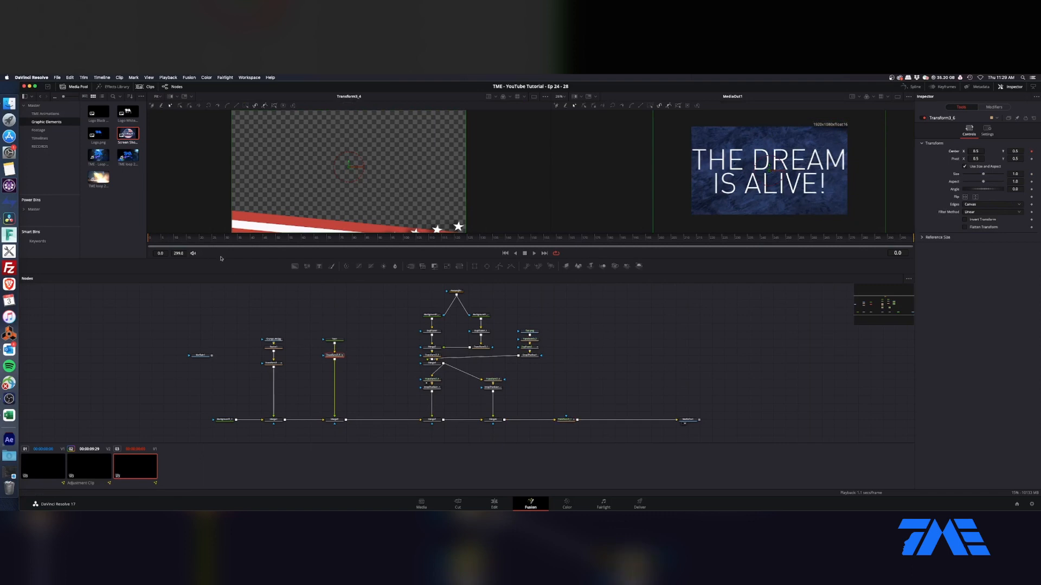
click(226, 239)
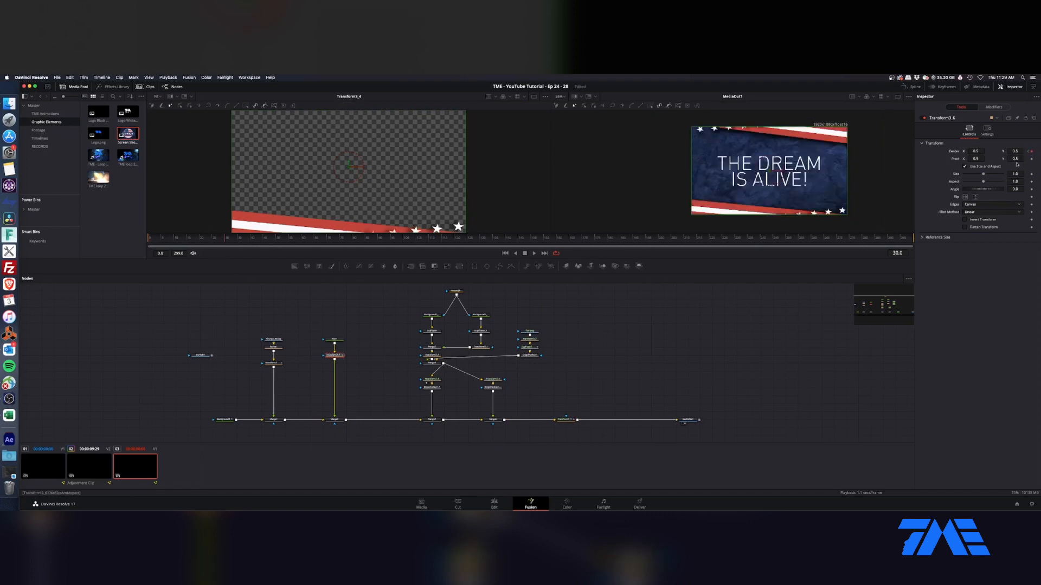
click(1029, 152)
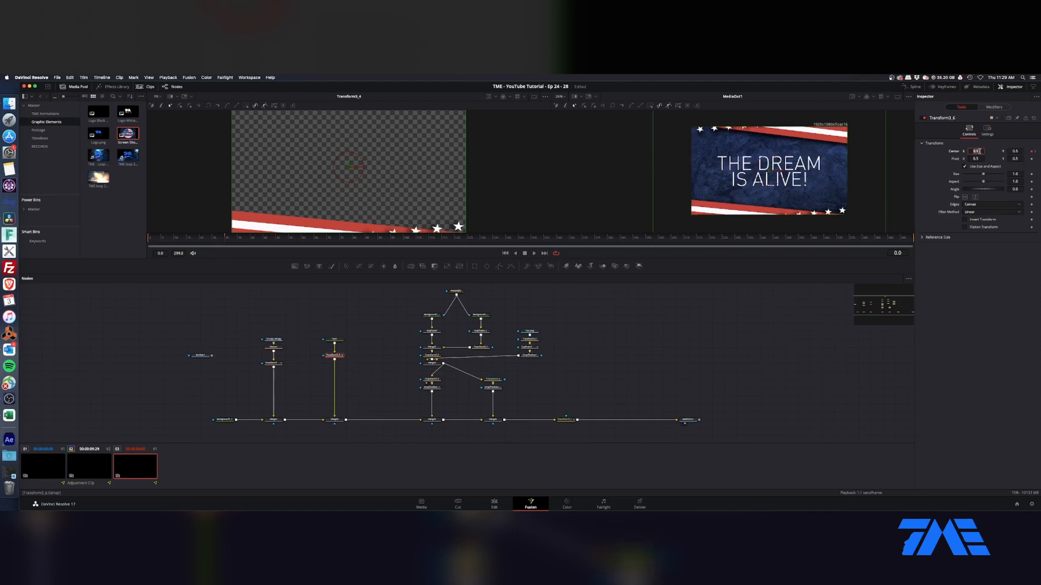
drag(979, 153, 952, 154)
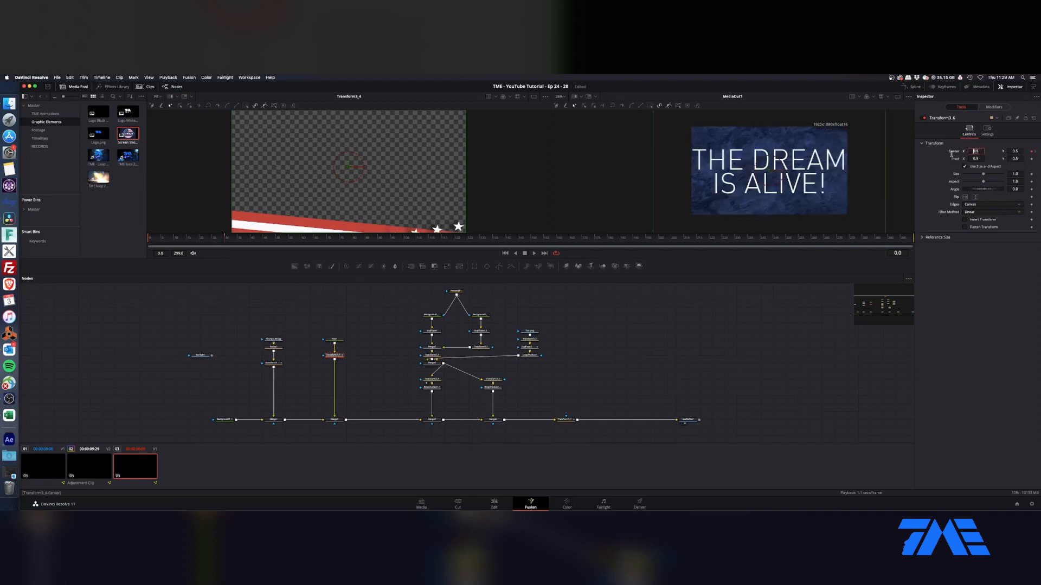
text(0.441)
key(Return)
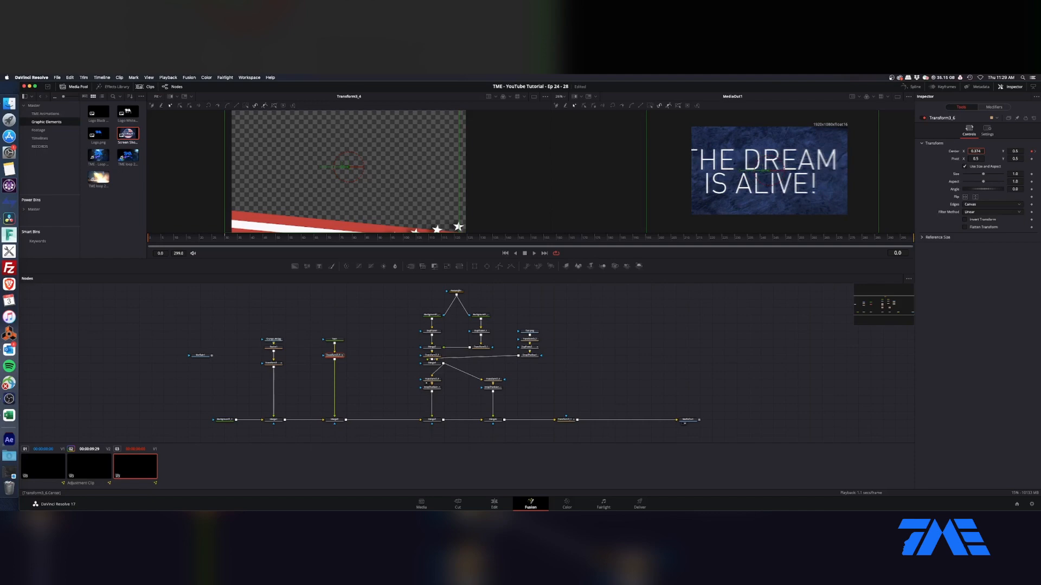
- Lower the text Transform's vertical center below the picture at frame 0, enable its Motion Blur, and preview the text rising in
drag(1016, 151, 928, 151)
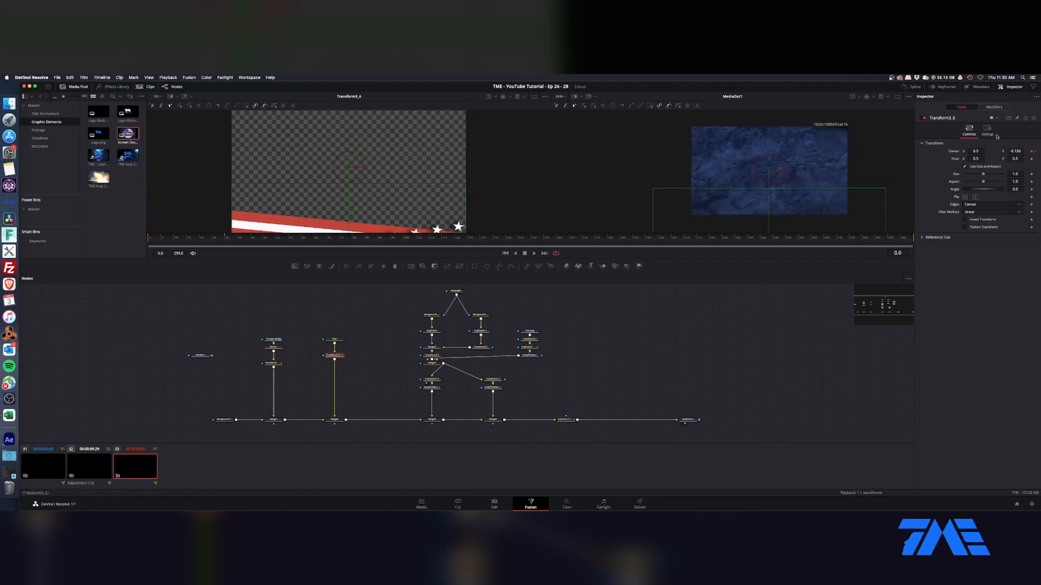
click(987, 130)
click(965, 208)
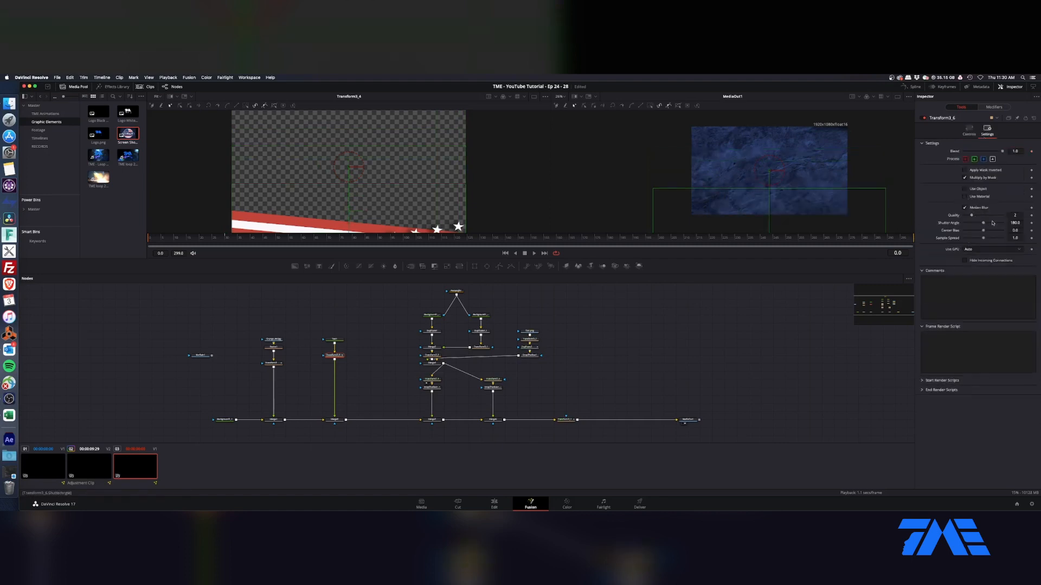
click(969, 130)
drag(151, 238, 251, 240)
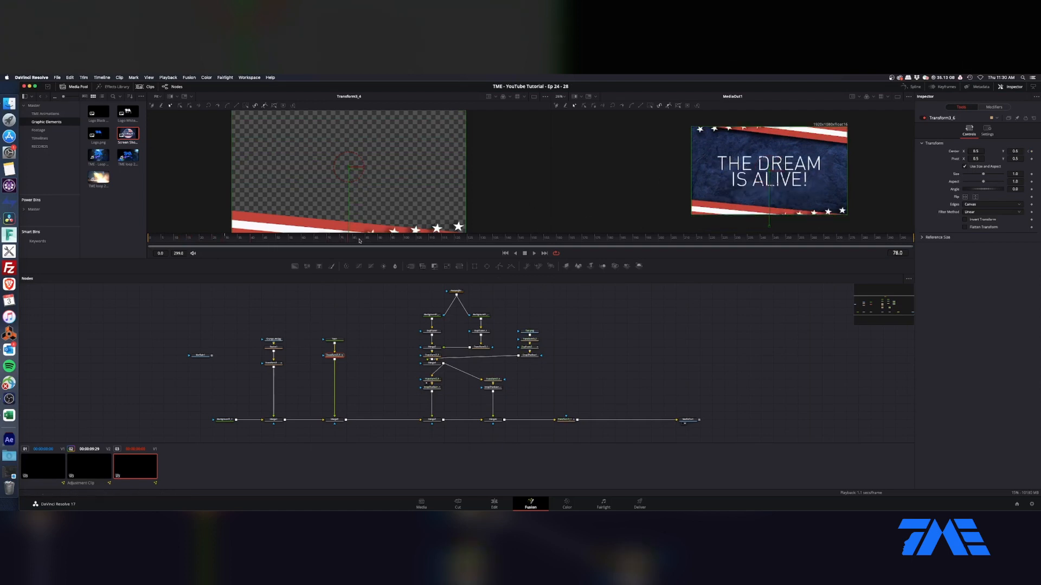
- Add a Camera Shake node after the final Transform, just before the MediaOut node
drag(363, 241, 421, 241)
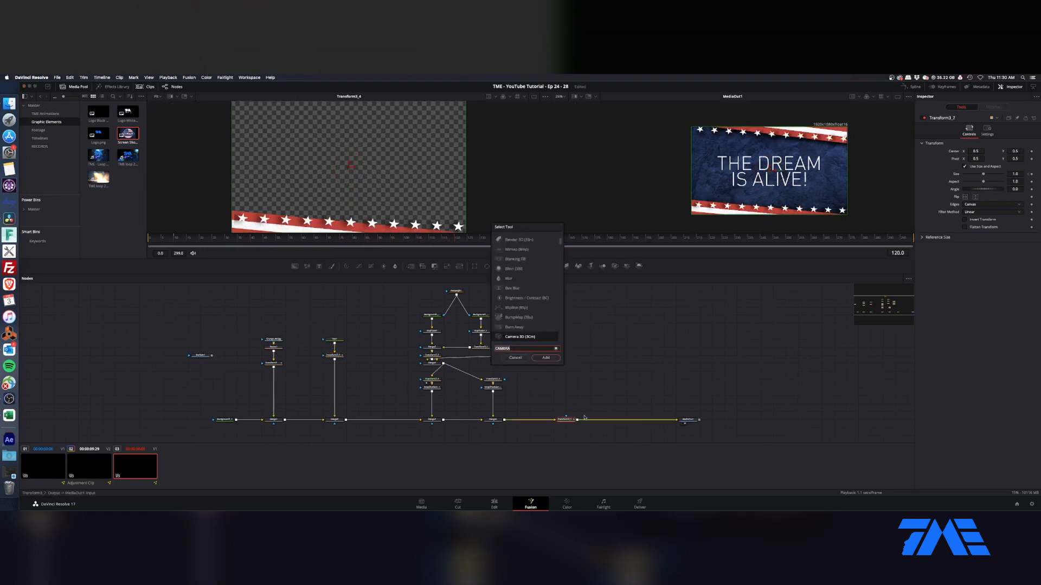
key(Down)
key(Down)
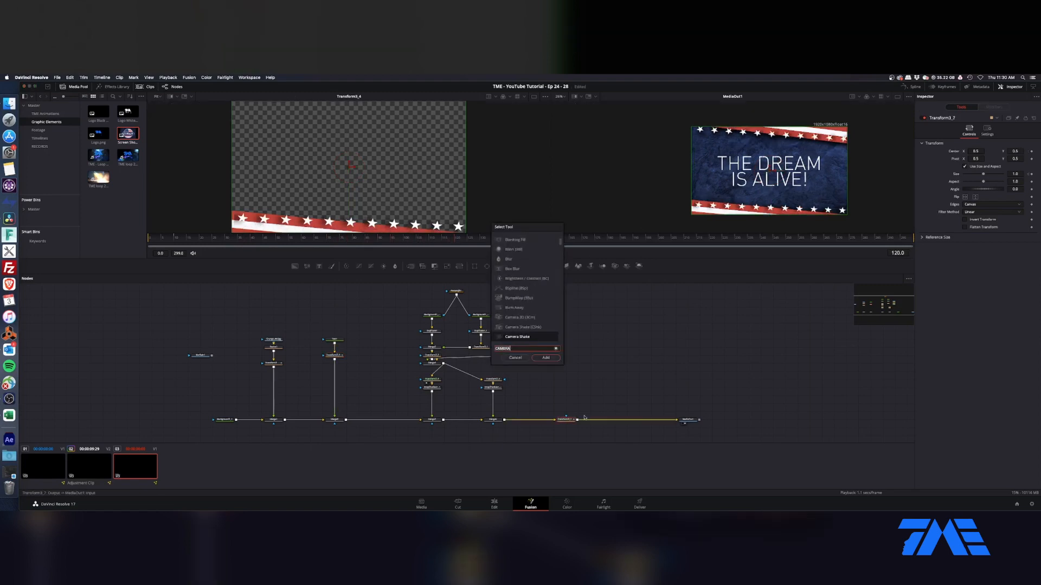
key(Return)
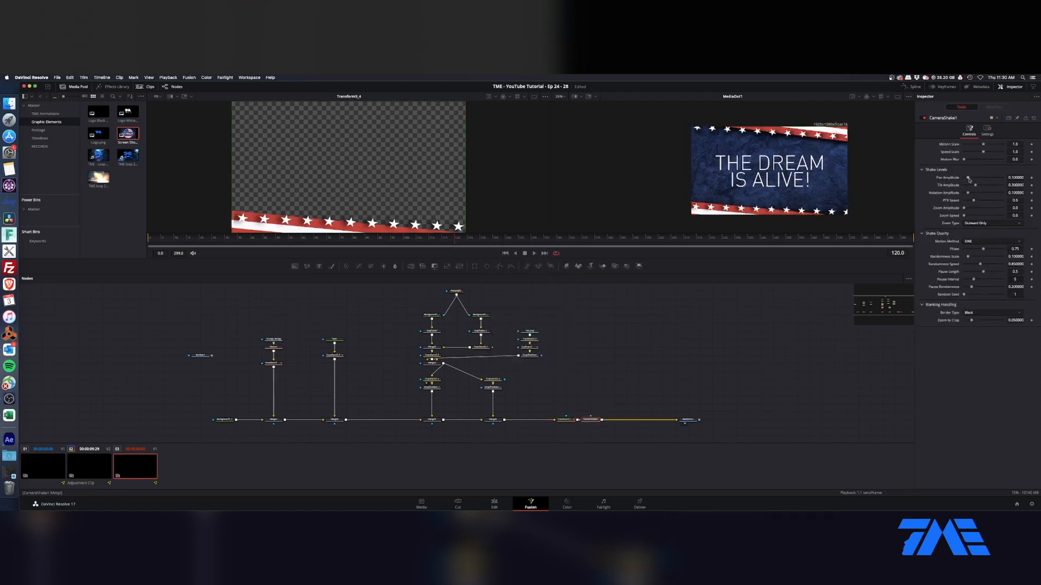
- Soften the Camera Shake to about 0.016 pan, 0.024 tilt and 0.024 rotation amplitude with slower PTR speed, and check other frames
drag(968, 179, 966, 179)
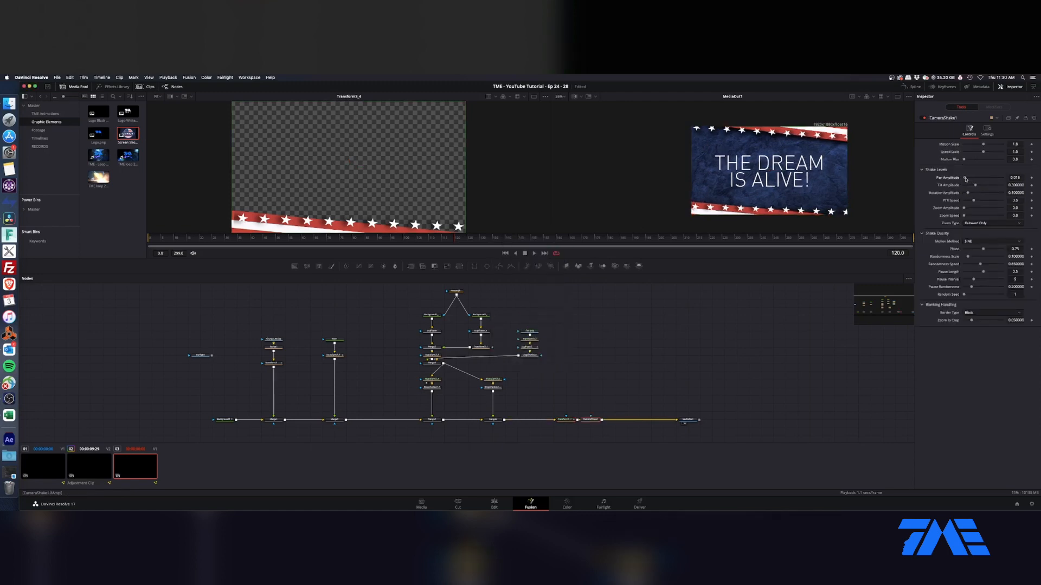
drag(976, 186, 969, 186)
drag(967, 193, 966, 193)
drag(974, 202, 969, 201)
click(423, 239)
click(710, 240)
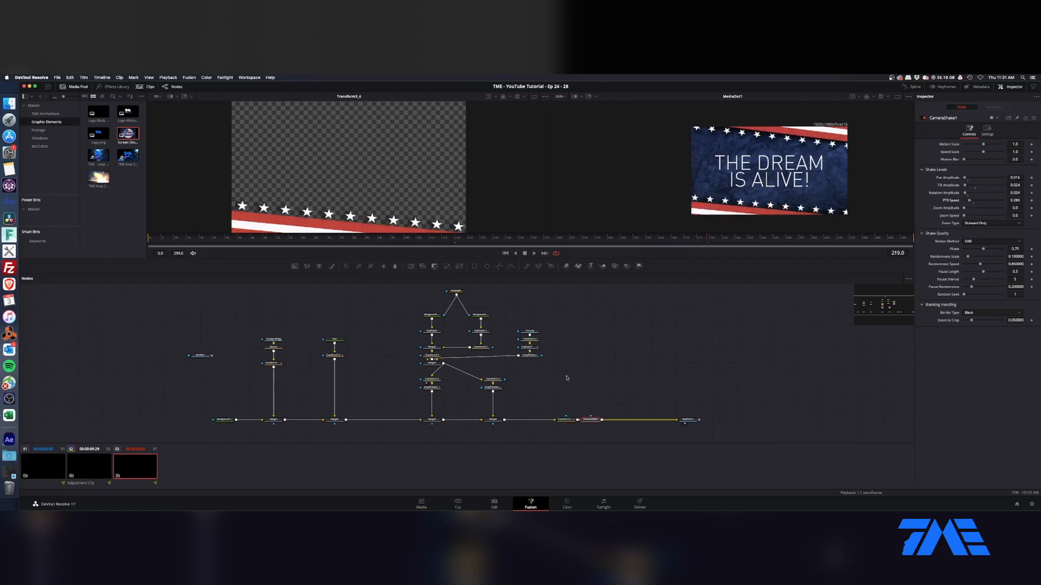
- Return to the Edit page, save the project and place an Adjustment Clip on Video 2 above the second Fusion Composition
key(shift+4)
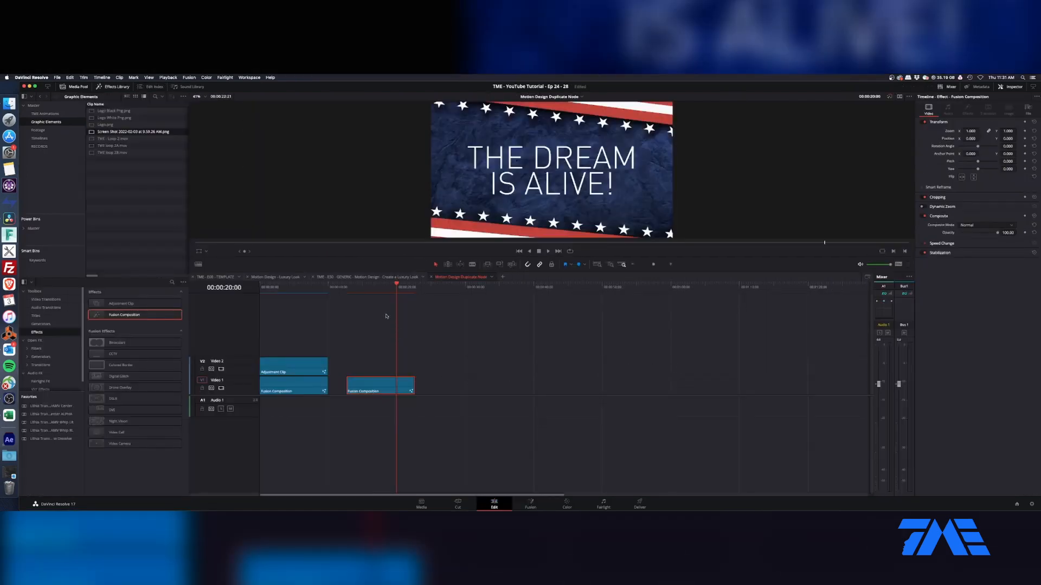
key(Up)
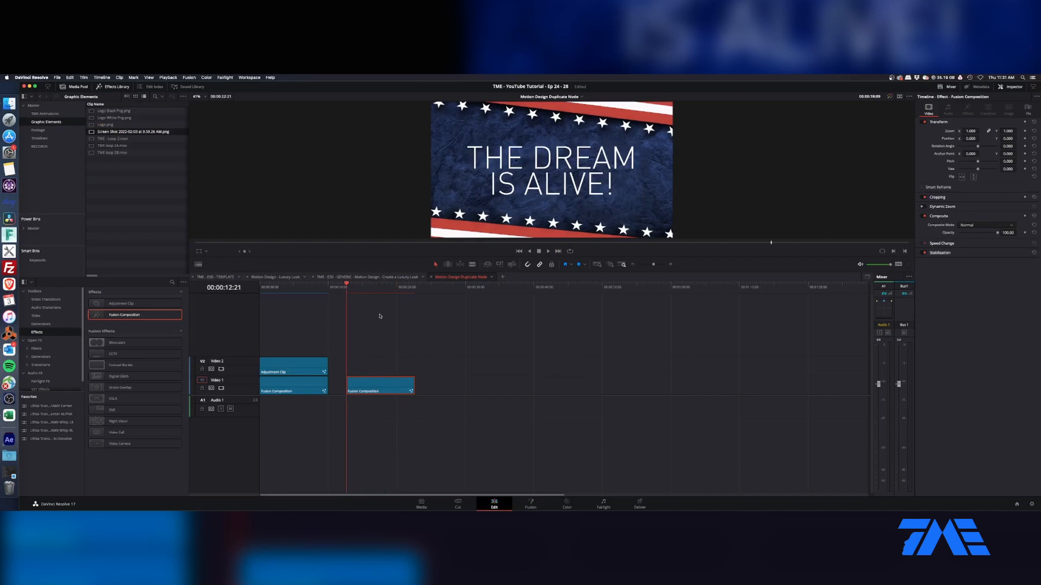
key(super+s)
drag(124, 306, 380, 372)
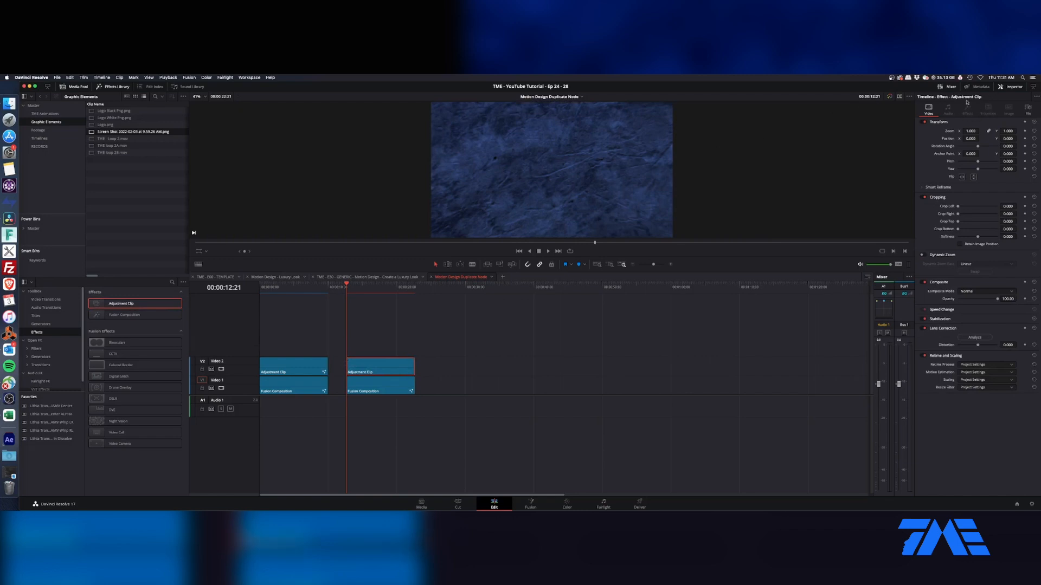
- Open the new Adjustment Clip above the second Fusion Composition in the Fusion page
drag(360, 289, 365, 288)
right_click(383, 362)
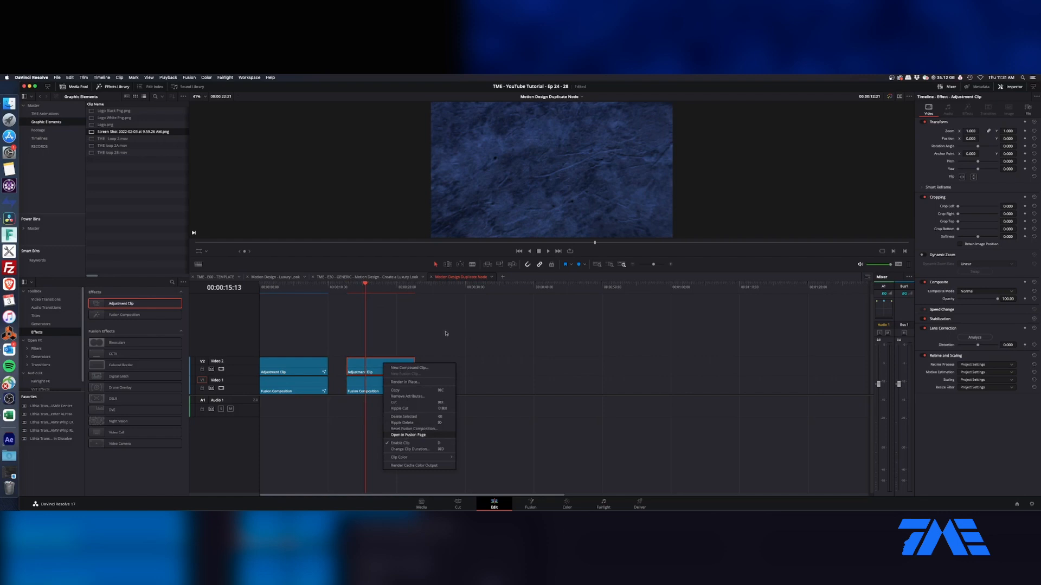
key(Return)
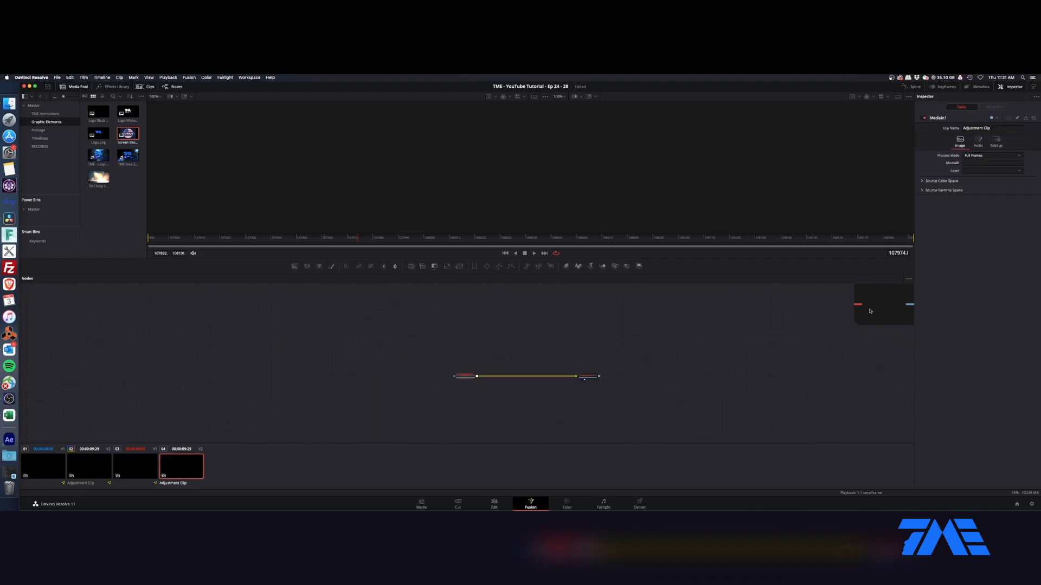
- Bring the Chromatic Aberration FX.setting file from Finder into the Adjustment Clip's node graph and close the Finder window
key(super+Tab)
key(super+Tab)
key(super+Tab)
key(super+Tab)
drag(747, 193, 541, 353)
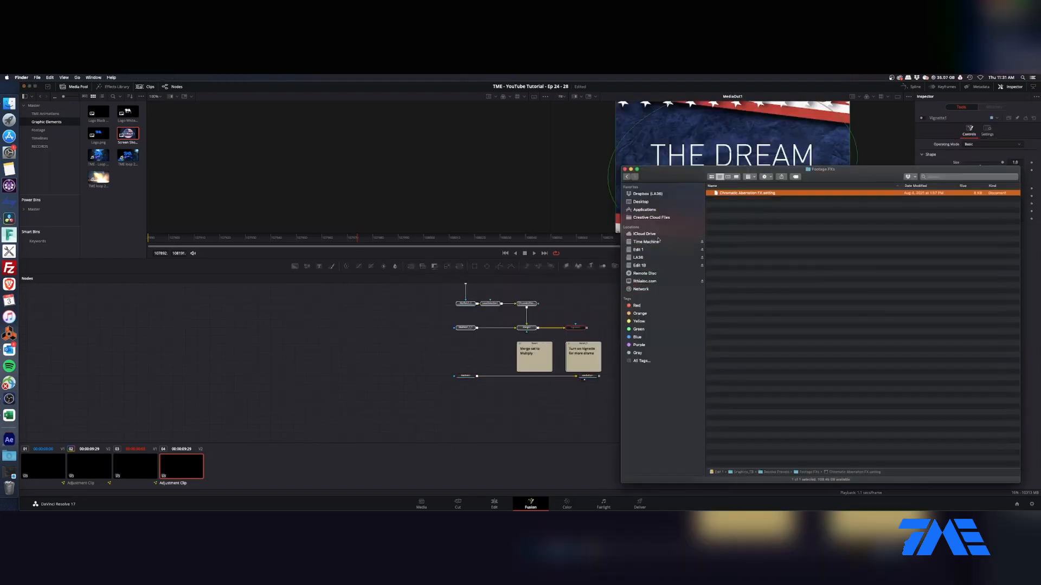
click(625, 170)
- Delete the original MediaIn node, connect MediaOut to the end of the chromatic aberration chain, and preview another frame
click(465, 376)
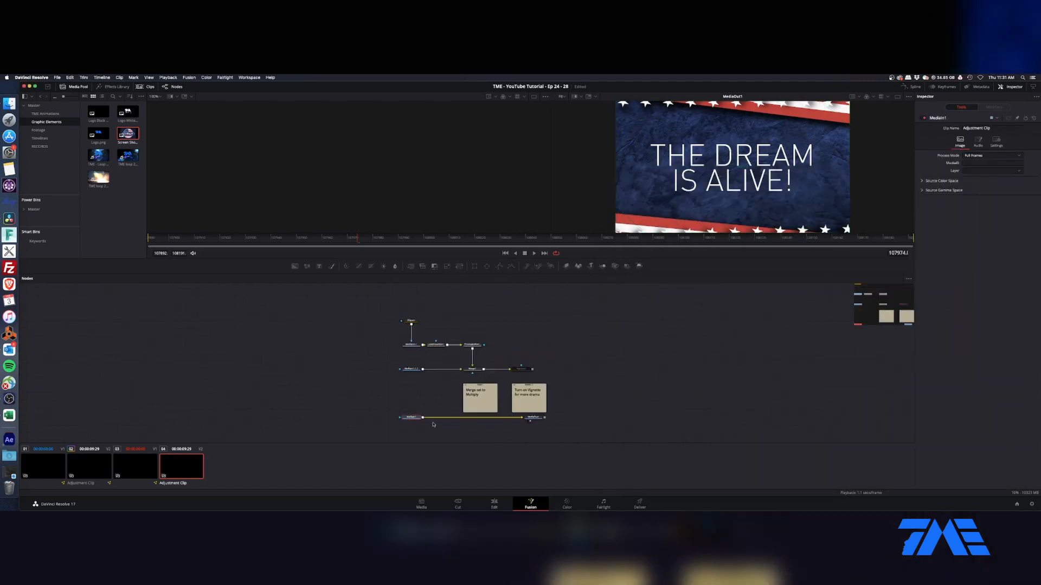
key(Delete)
drag(544, 423, 560, 369)
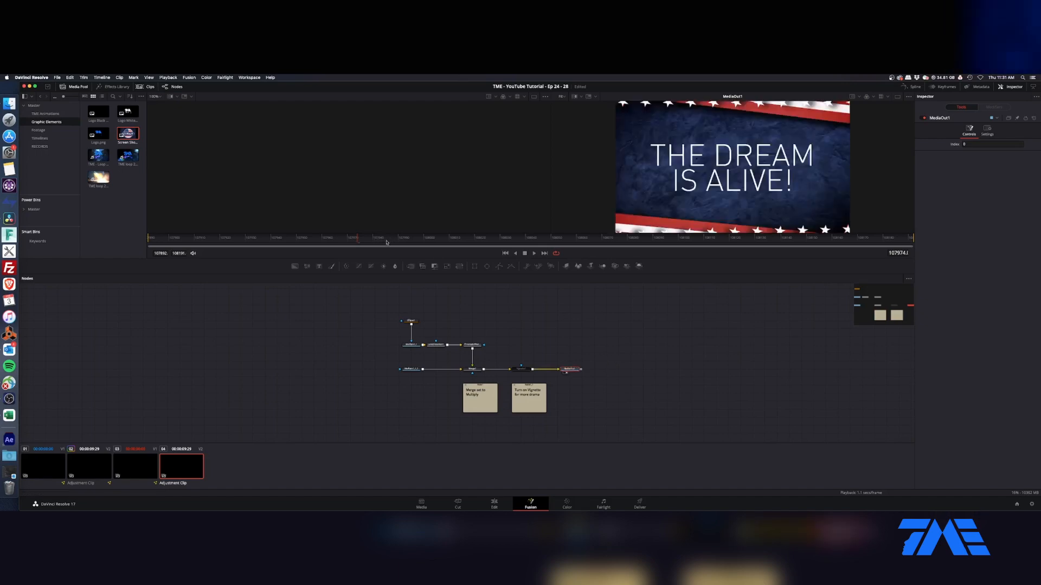
drag(386, 240, 465, 242)
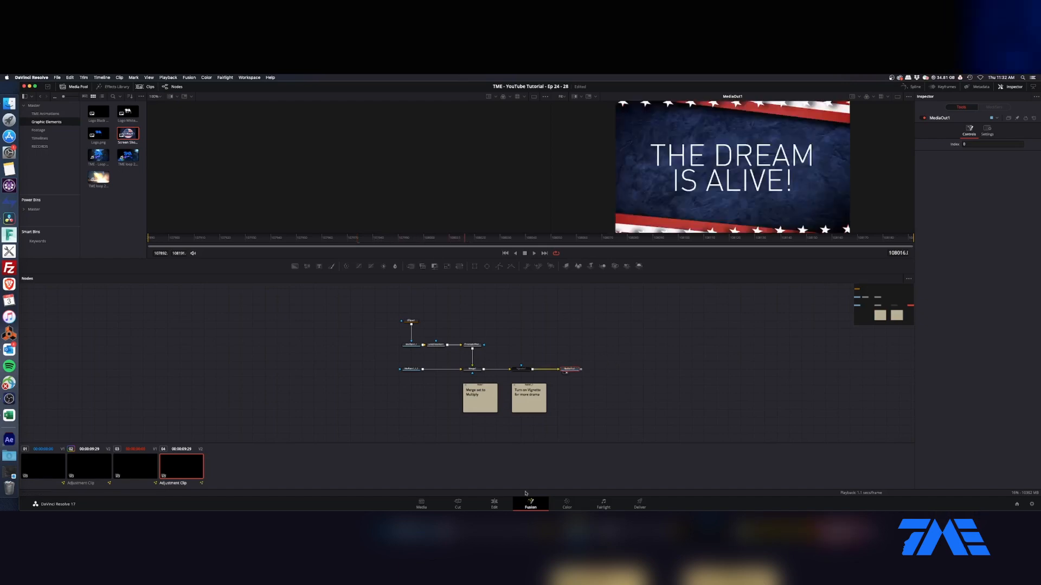
- Return to the Edit page and compare the picture with the Adjustment Clip disabled and enabled
click(494, 503)
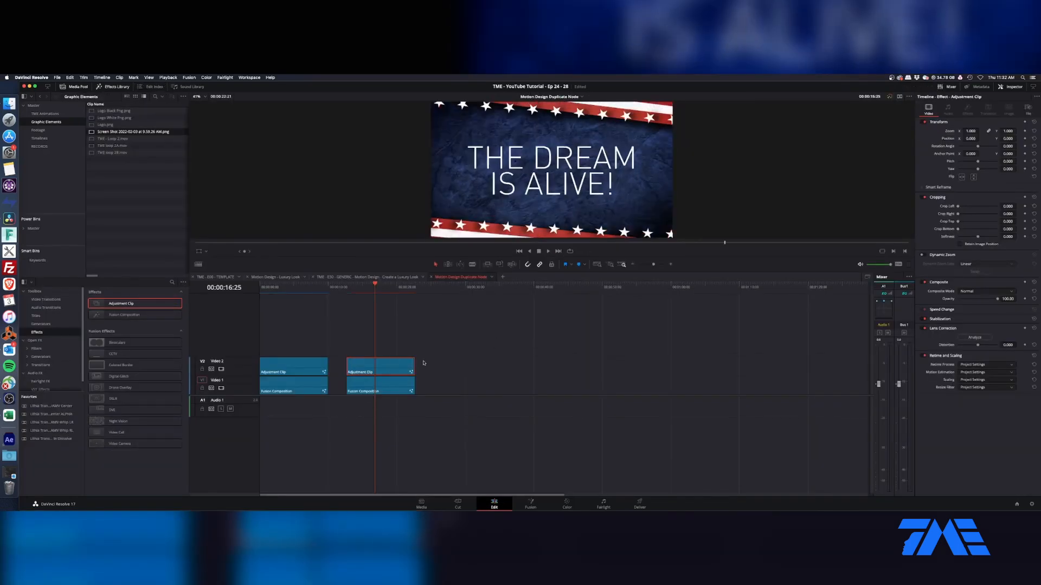
key(d)
key(d)
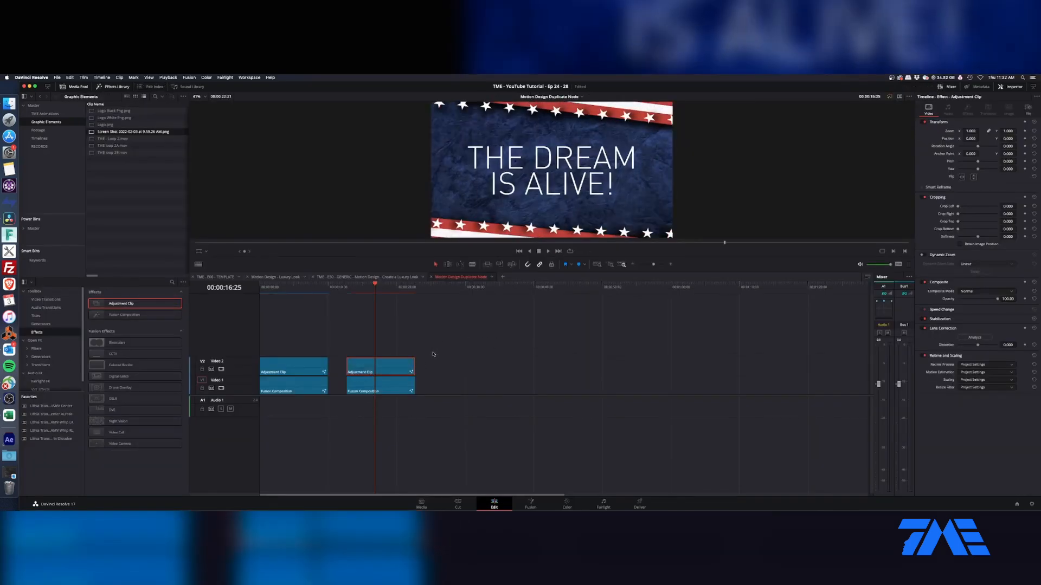
- Set the render cache mode to Smart and save the project
click(177, 78)
mouse_move(182, 115)
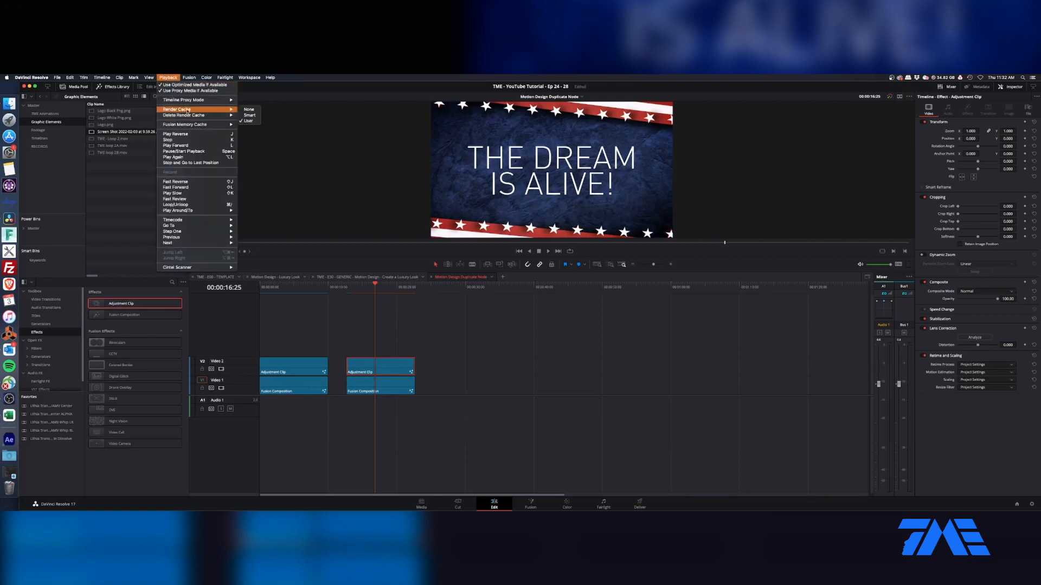
click(249, 114)
key(super+s)
- Open the second Fusion Composition clip in the Color page and apply the saved still's multi-node grade to it
click(390, 391)
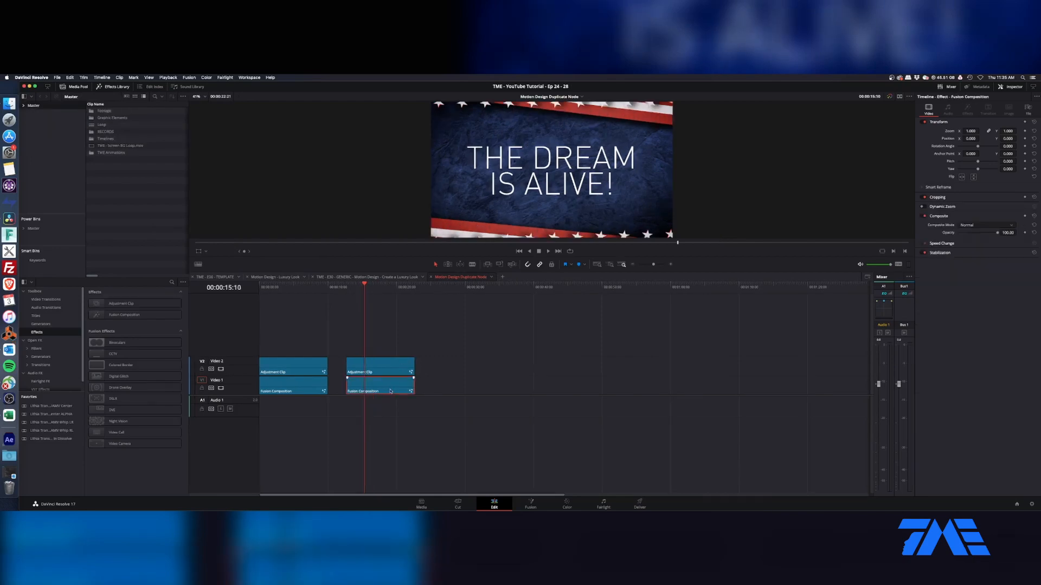
click(567, 503)
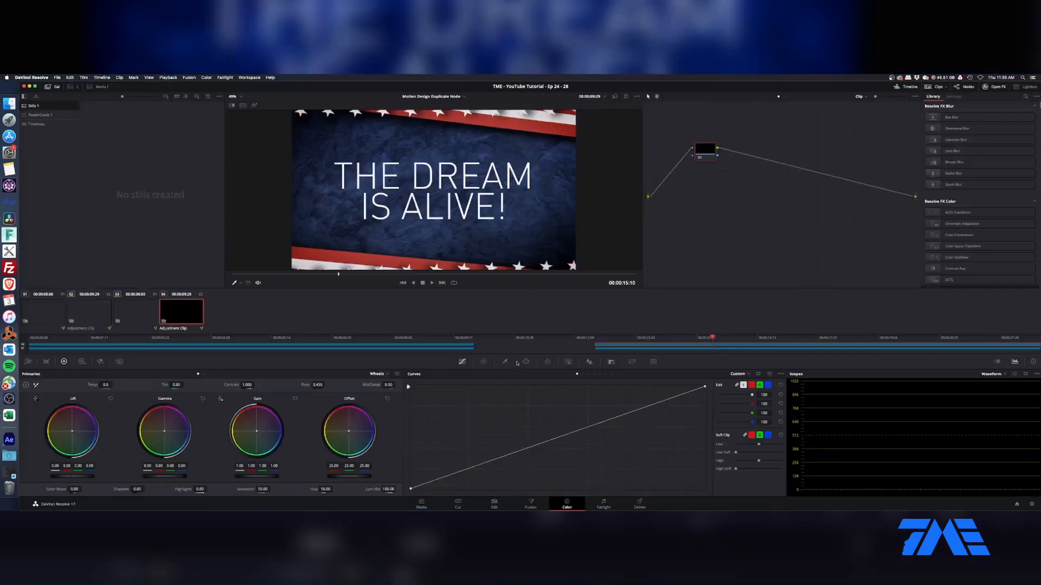
right_click(154, 115)
click(168, 125)
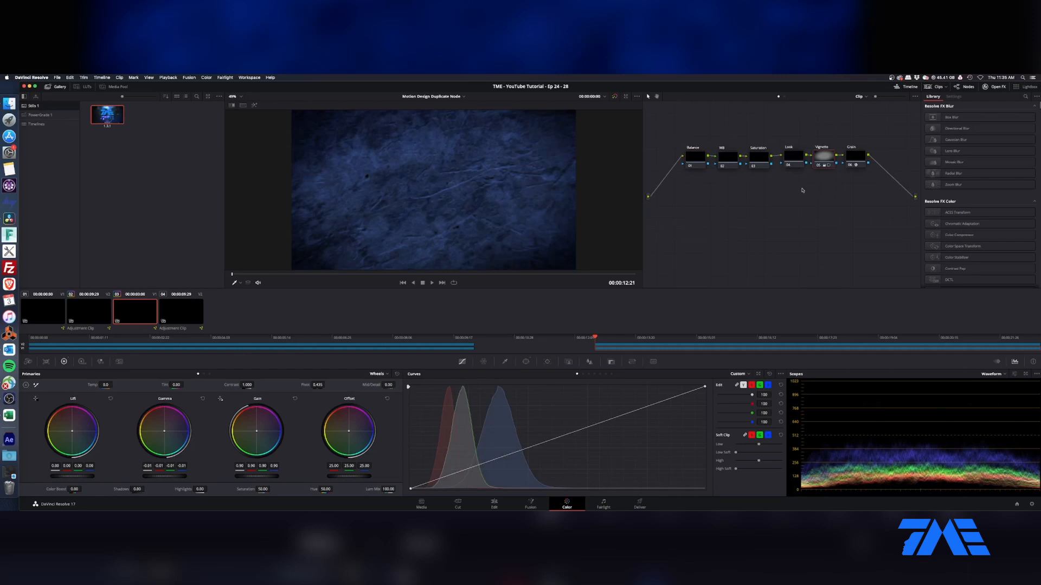
- At a frame showing the text, set the Balance node's Gain to 0.99 and Lift to about -0.02
click(371, 274)
click(381, 275)
click(381, 275)
click(383, 274)
click(693, 159)
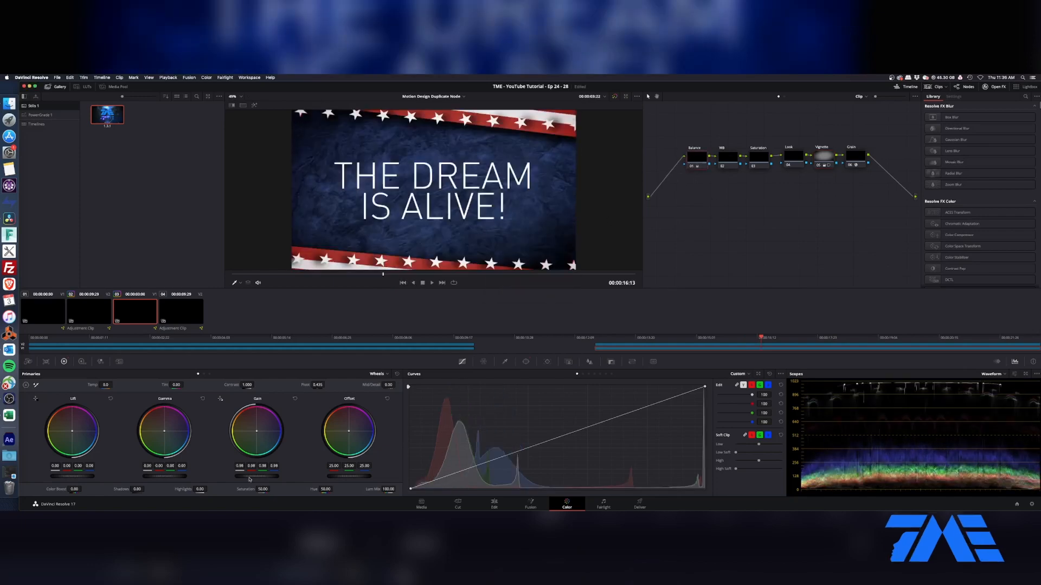
drag(254, 476, 227, 463)
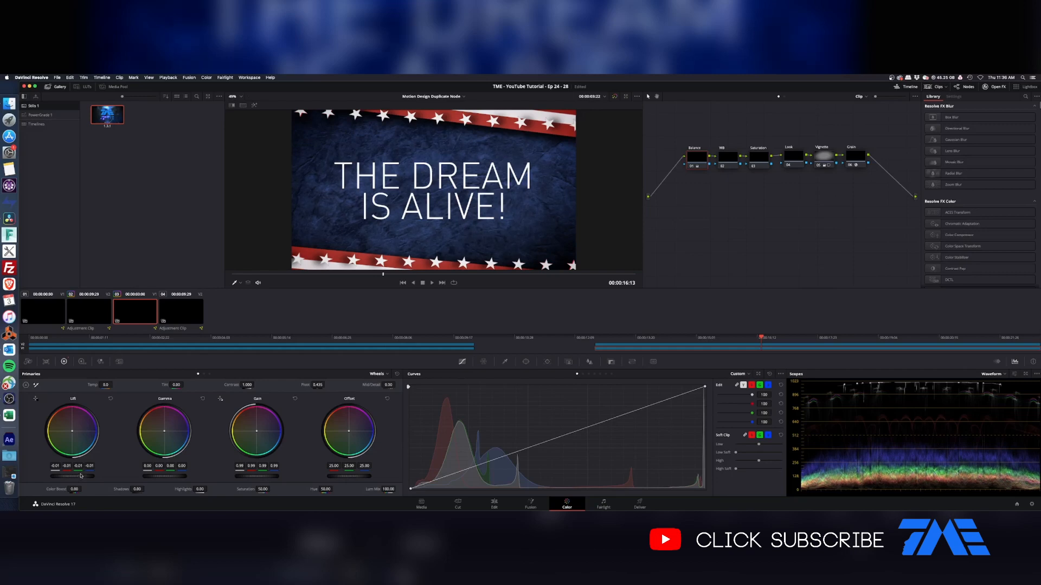
drag(83, 476, 81, 475)
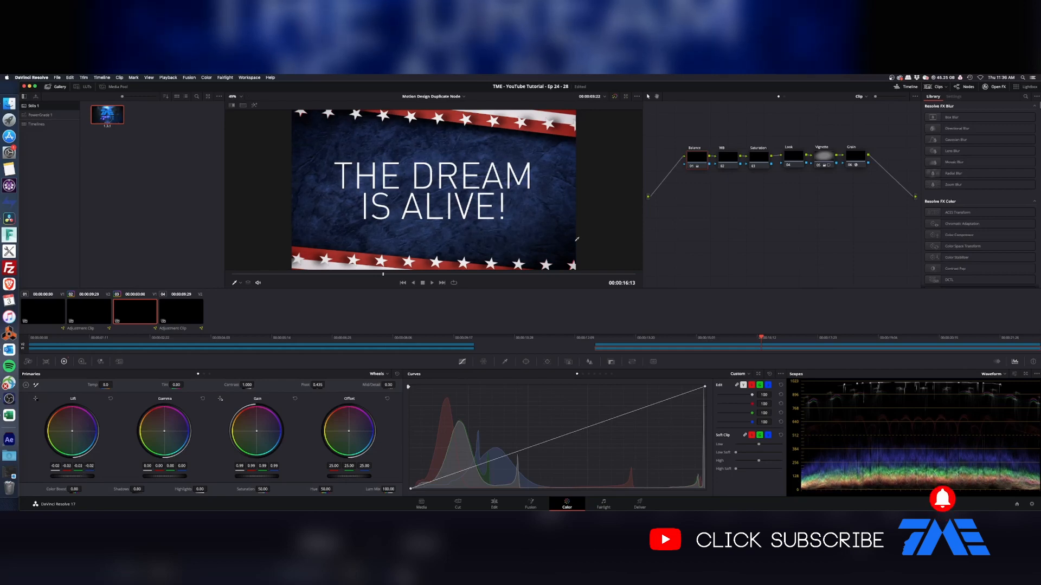
- On the Saturation node, set Saturation to 47.45, Color Boost to 2.43 and Mid/Detail to 23.87, and adjust its blur settings
click(754, 159)
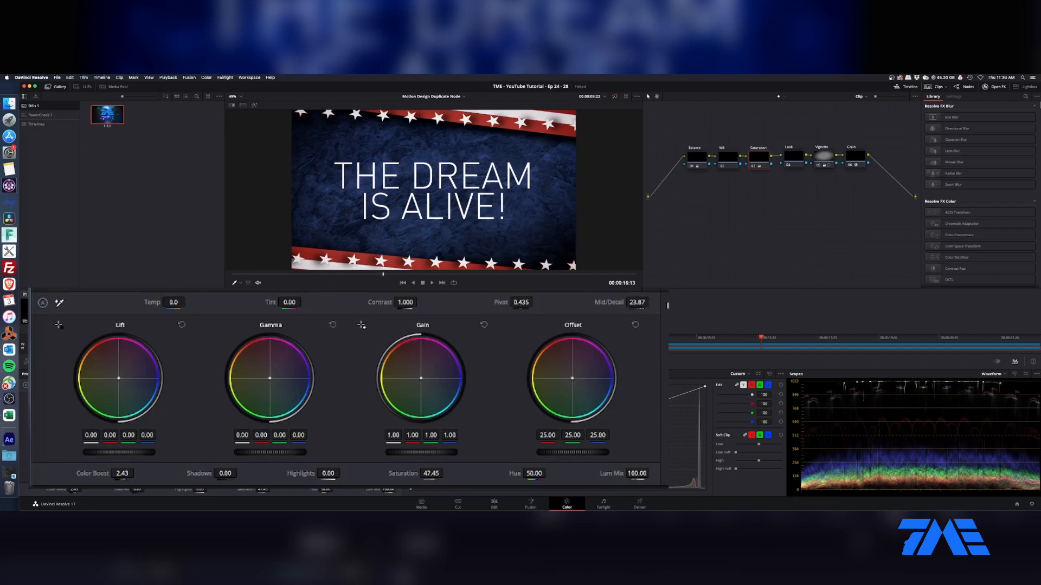
click(558, 362)
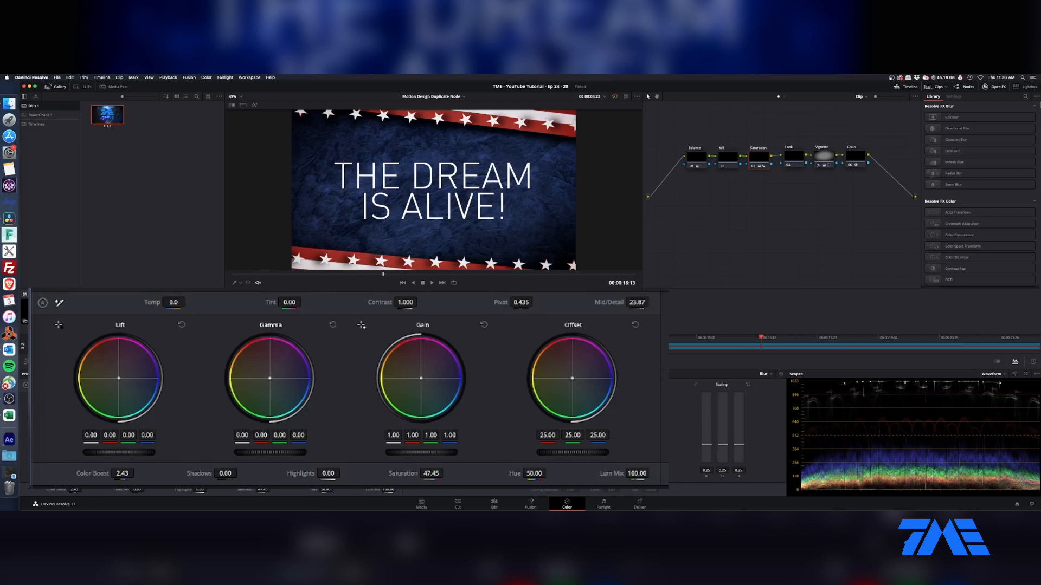
click(460, 362)
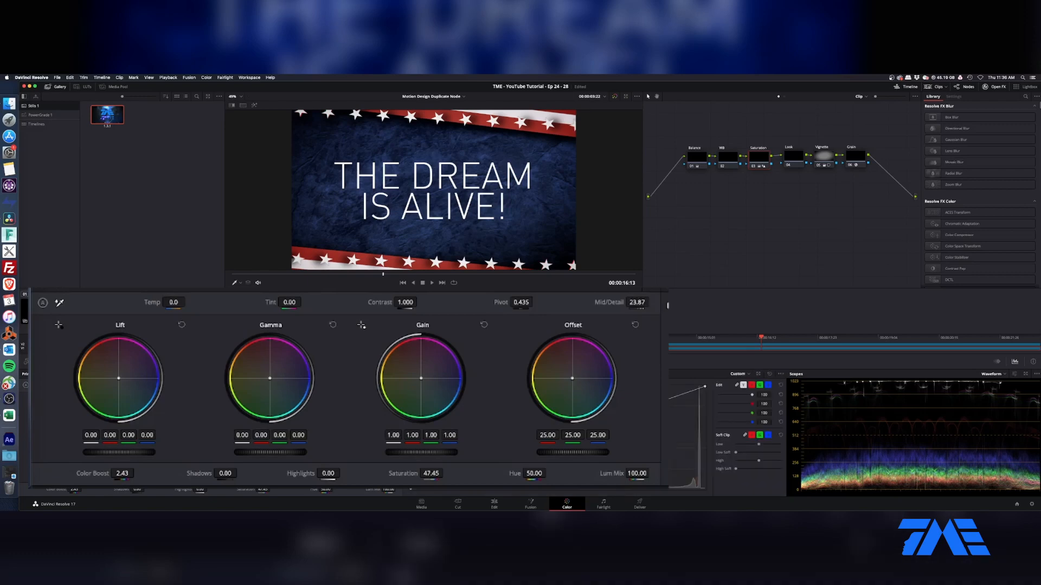
- Add a serial node after the Grain node and apply the Resolve FX Glow effect to it
click(855, 158)
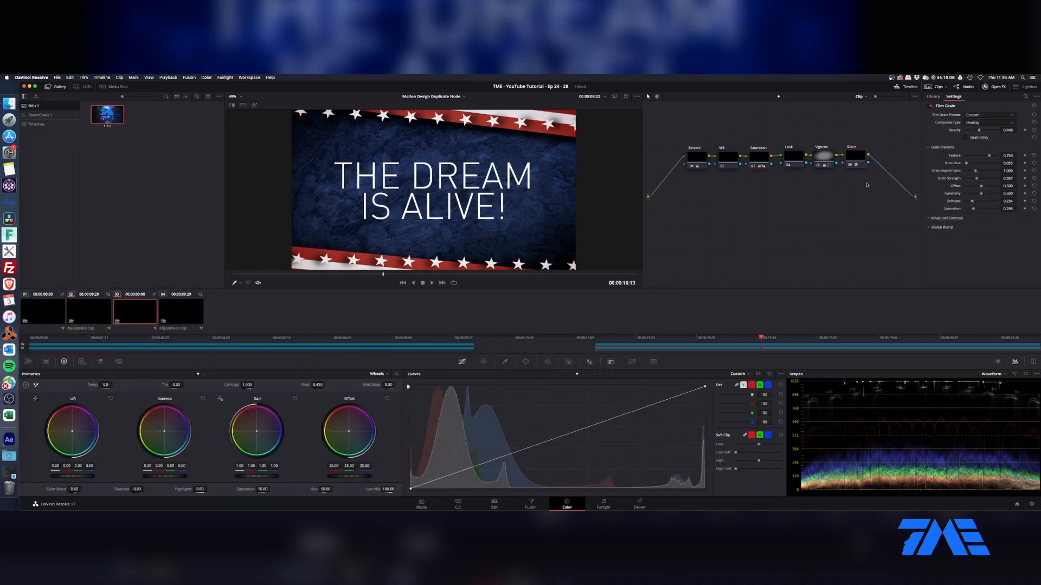
key(alt+s)
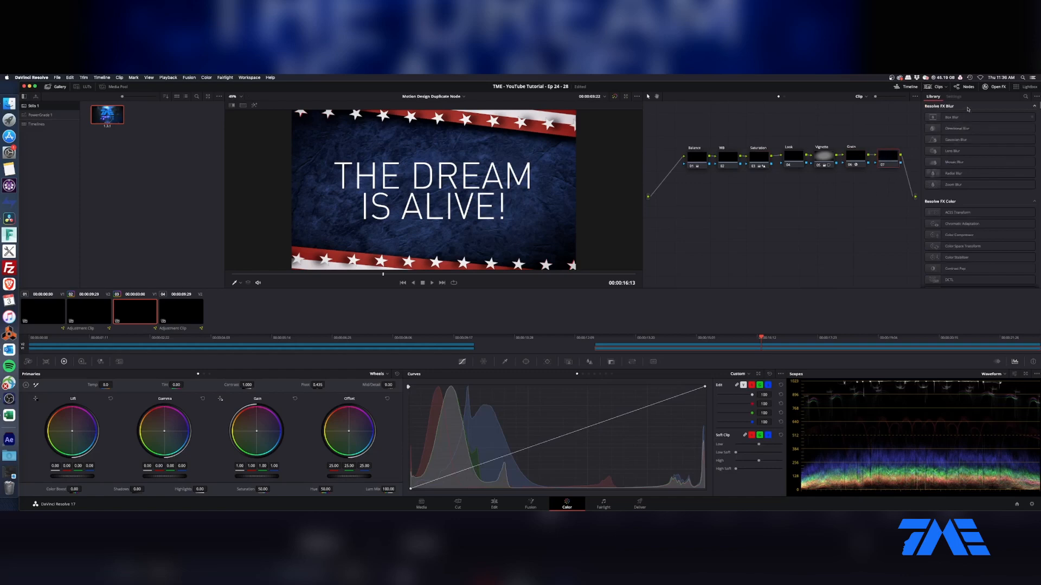
click(1025, 97)
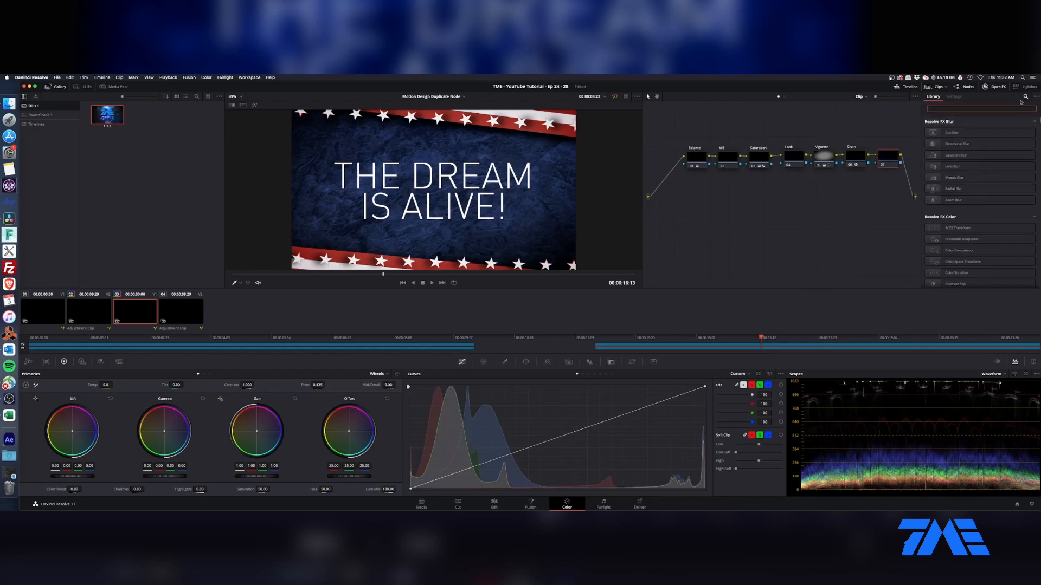
text(GLOW)
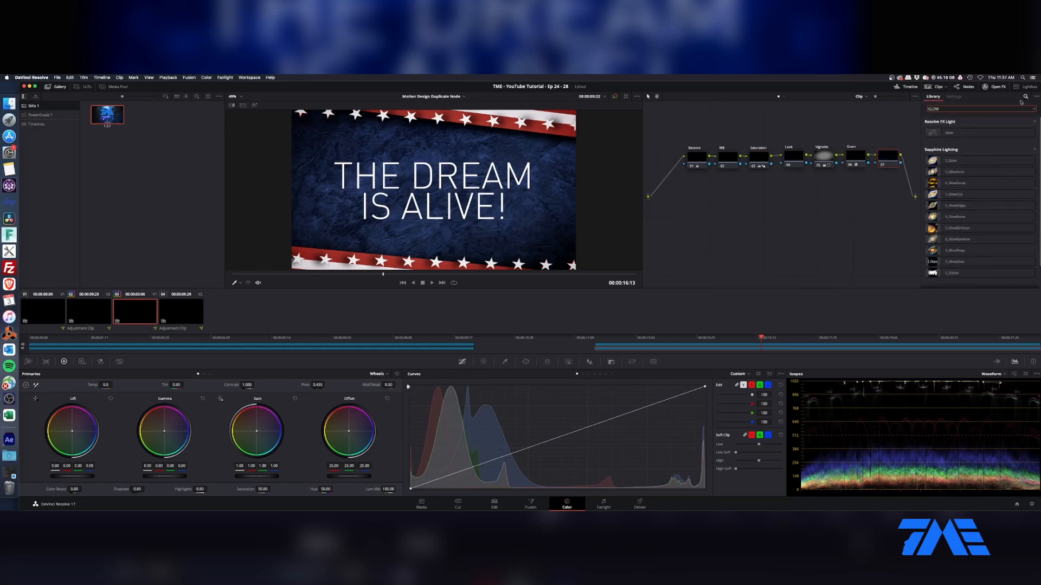
drag(946, 133, 888, 158)
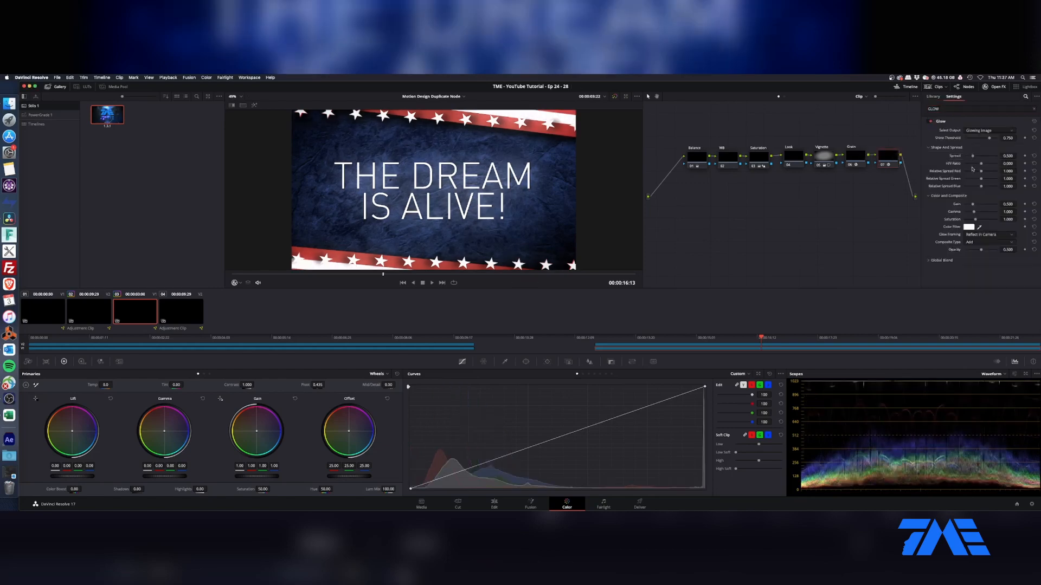
- Set the Glow's Shine Threshold to about 0.5 and its Spread to about 0.06
drag(989, 139, 995, 139)
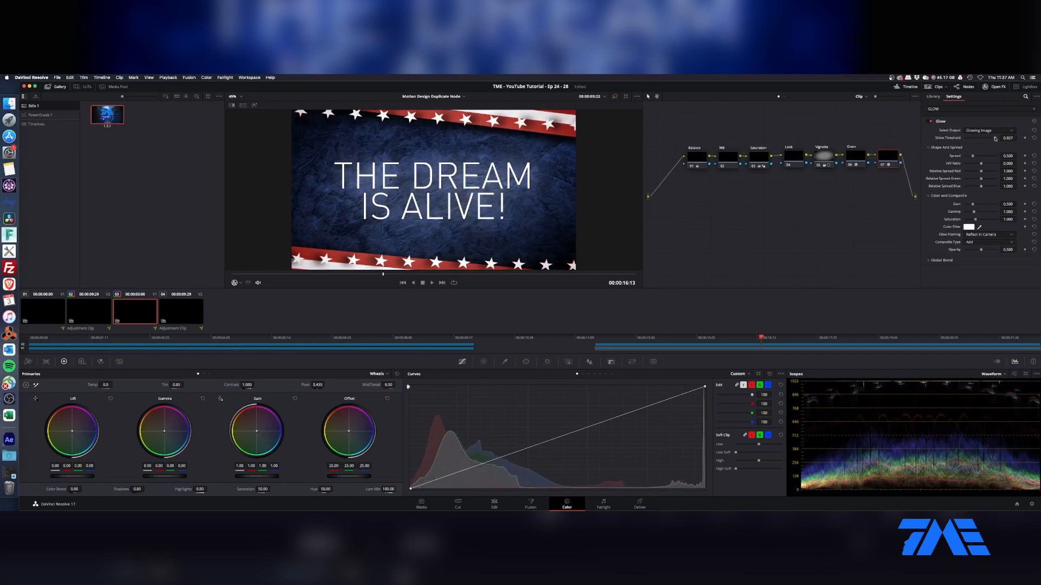
drag(996, 139, 980, 140)
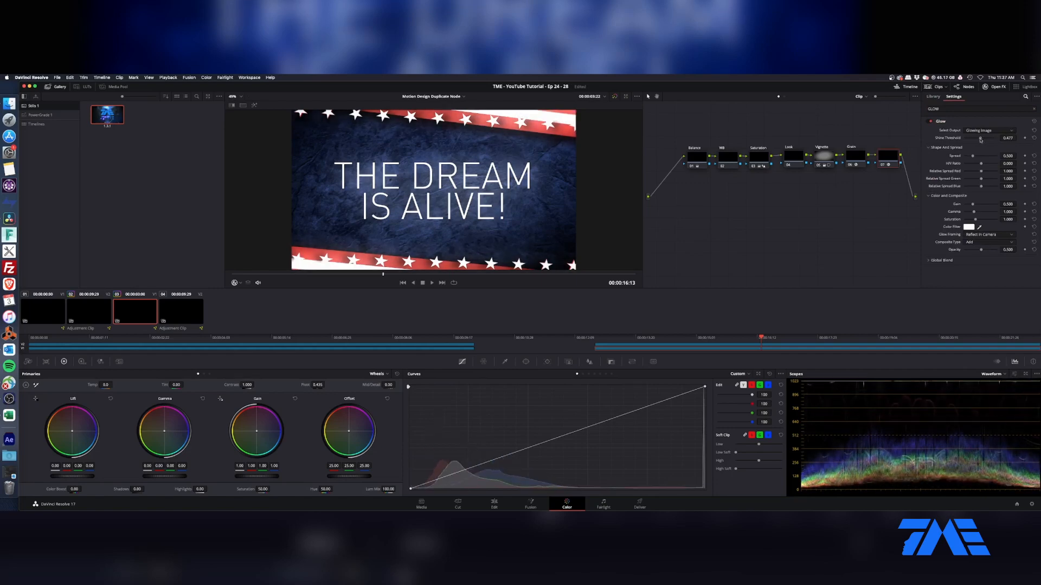
drag(975, 158, 965, 159)
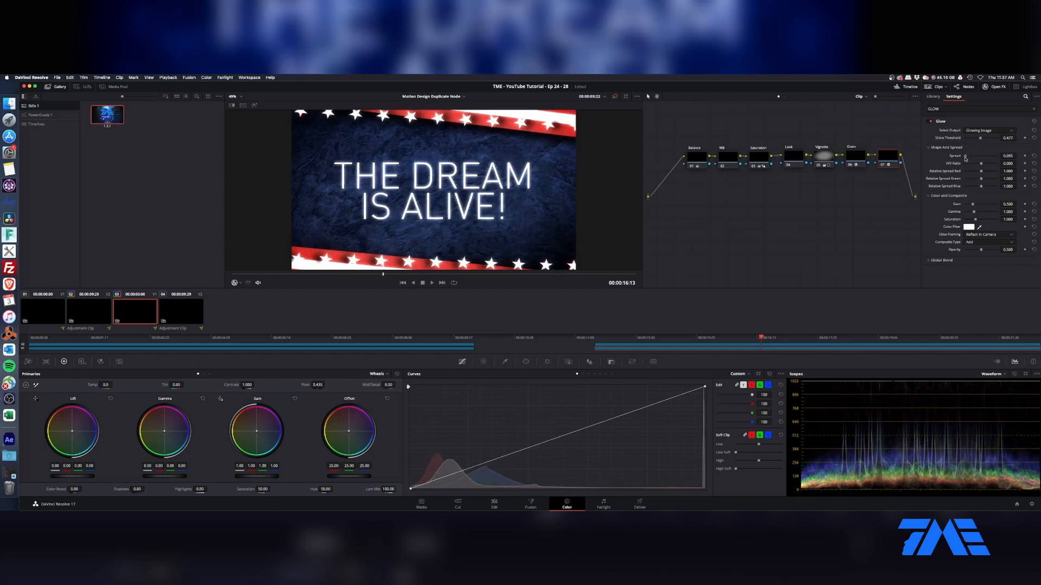
drag(979, 139, 981, 139)
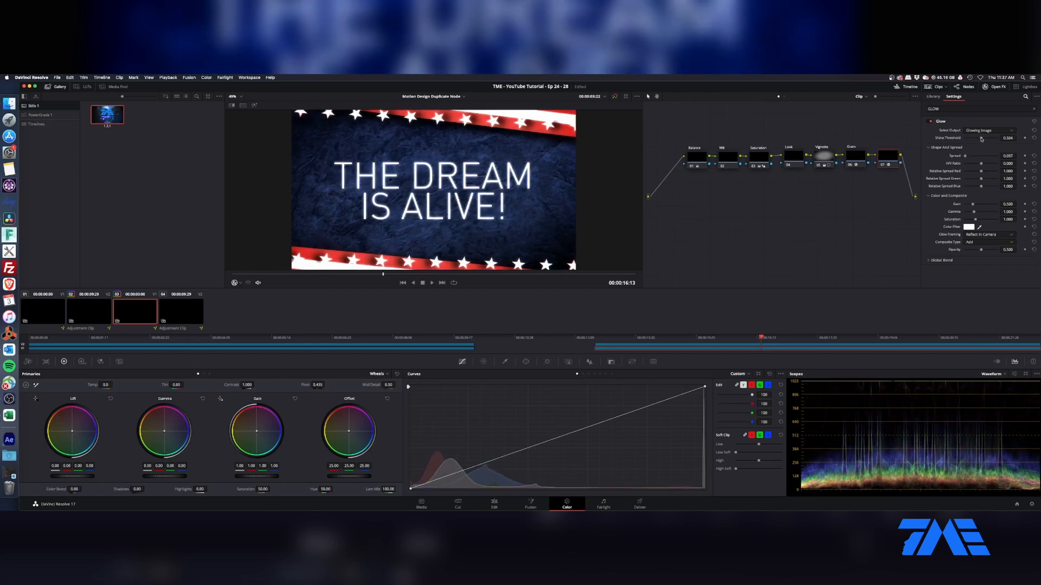
- Set the Glow's Shine Threshold to 0.605, Gain to 0.275 and Opacity to 0.211, comparing the image with the node bypassed
drag(985, 139, 982, 140)
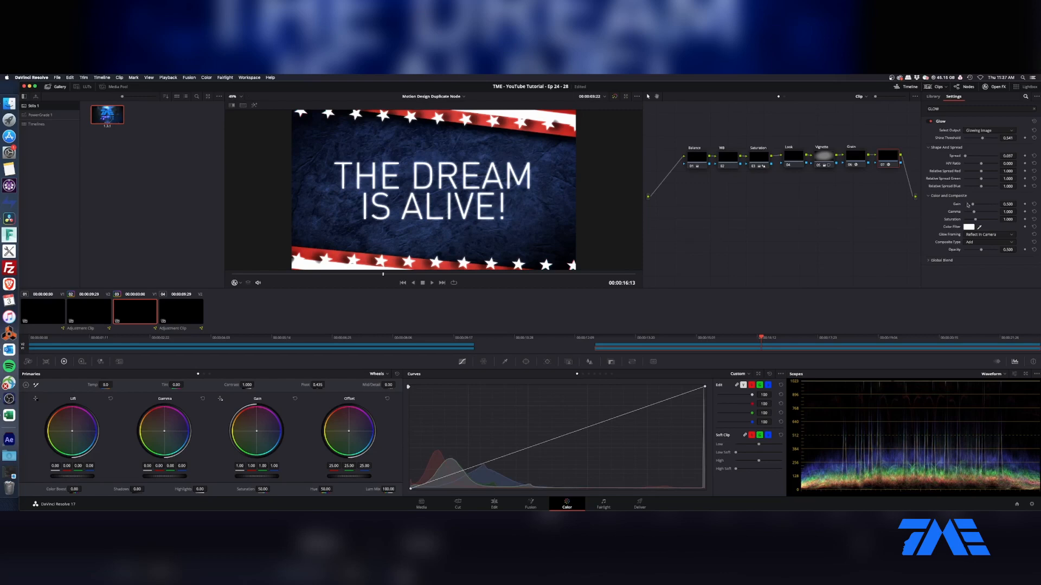
drag(972, 206, 970, 206)
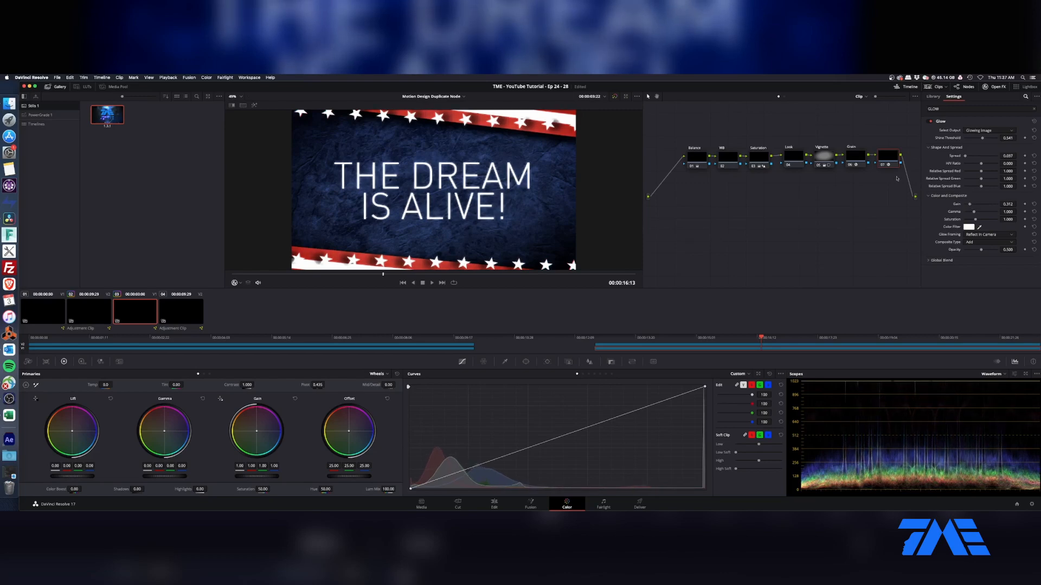
key(ctrl+d)
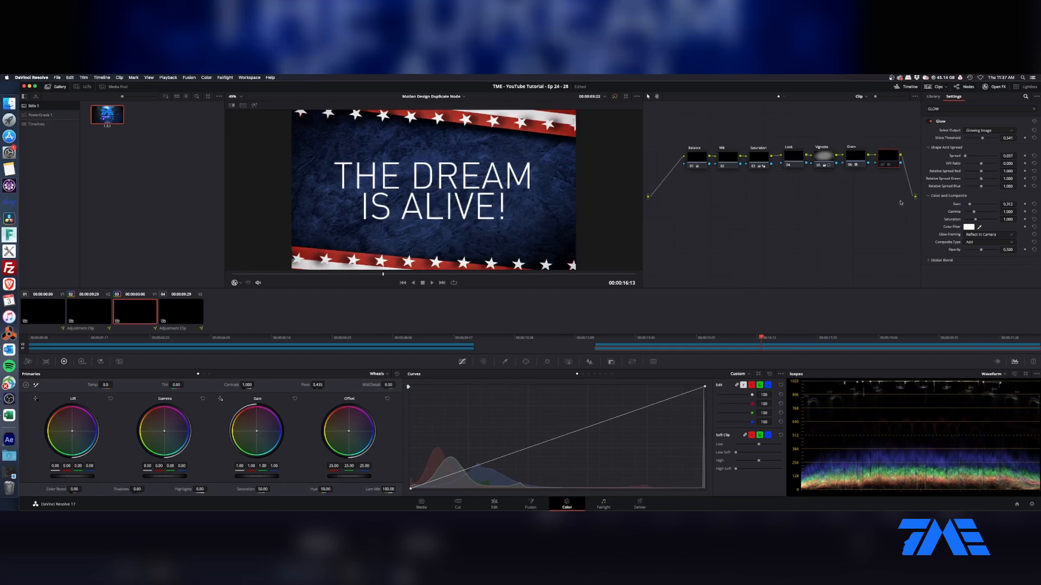
key(super+d)
key(super+d)
key(super+d)
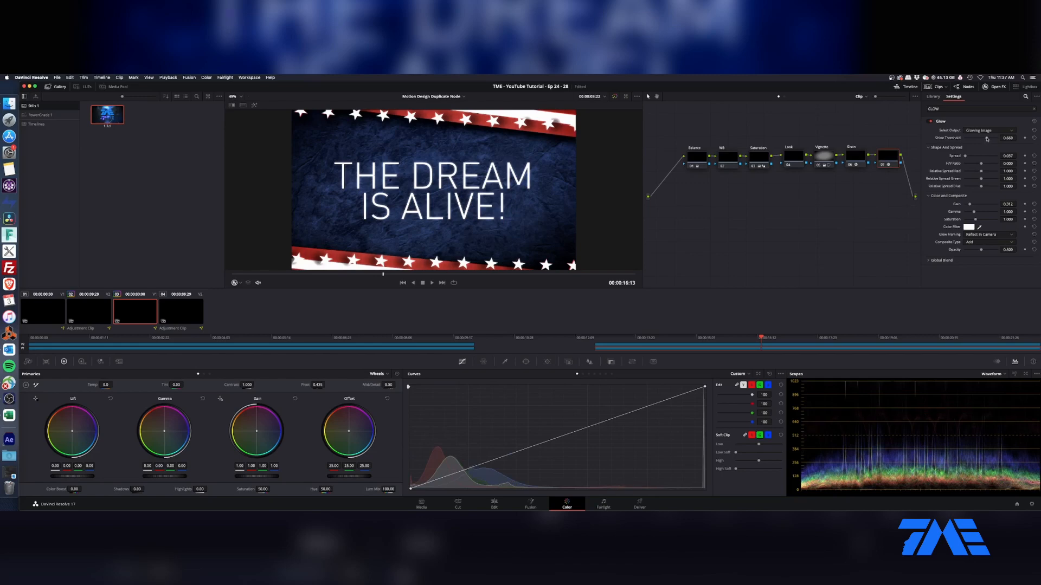
drag(987, 139, 984, 138)
drag(976, 248, 971, 254)
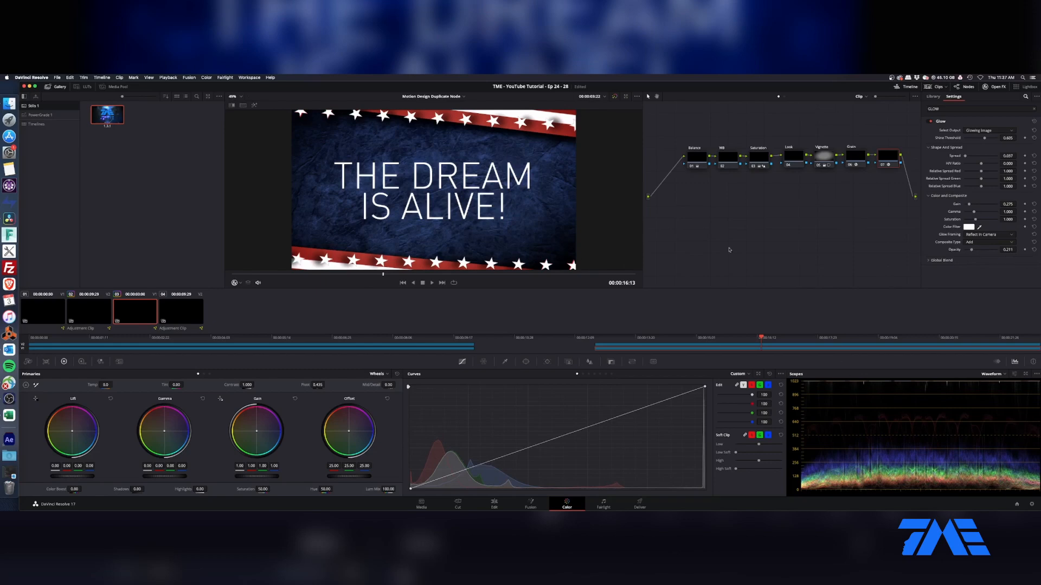
- Compare the image with the Glow node repeatedly bypassed and re-enabled
click(884, 158)
key(super+d)
key(super+d)
key(super+d)
key(super+d)
key(super+d)
key(super+d)
- Tint the Glow's Color Filter a light peach and compare the image with the node bypassed and enabled
click(968, 227)
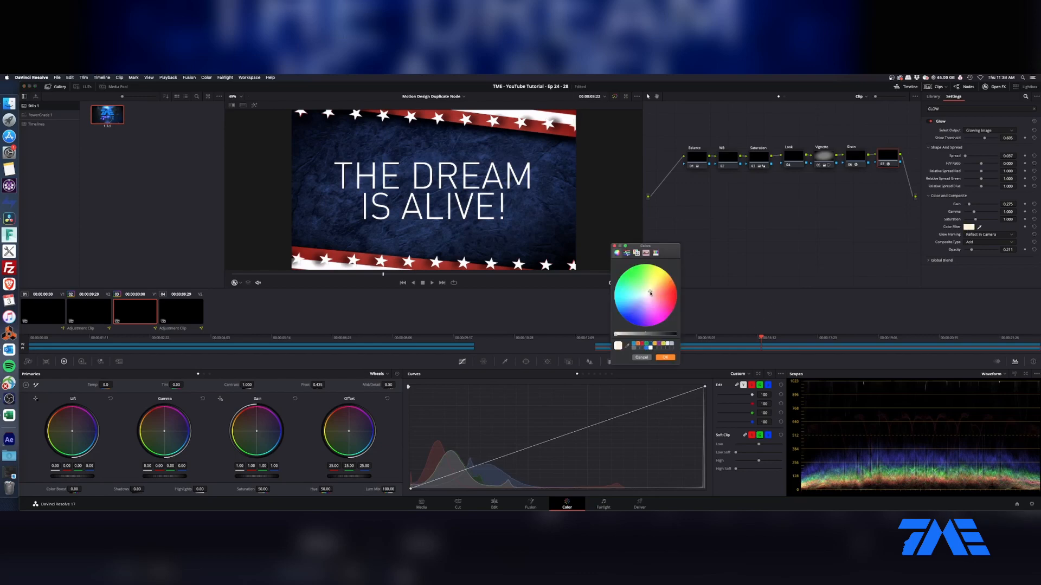
mouse_move(654, 291)
mouse_down()
mouse_move(670, 281)
mouse_move(651, 291)
mouse_up()
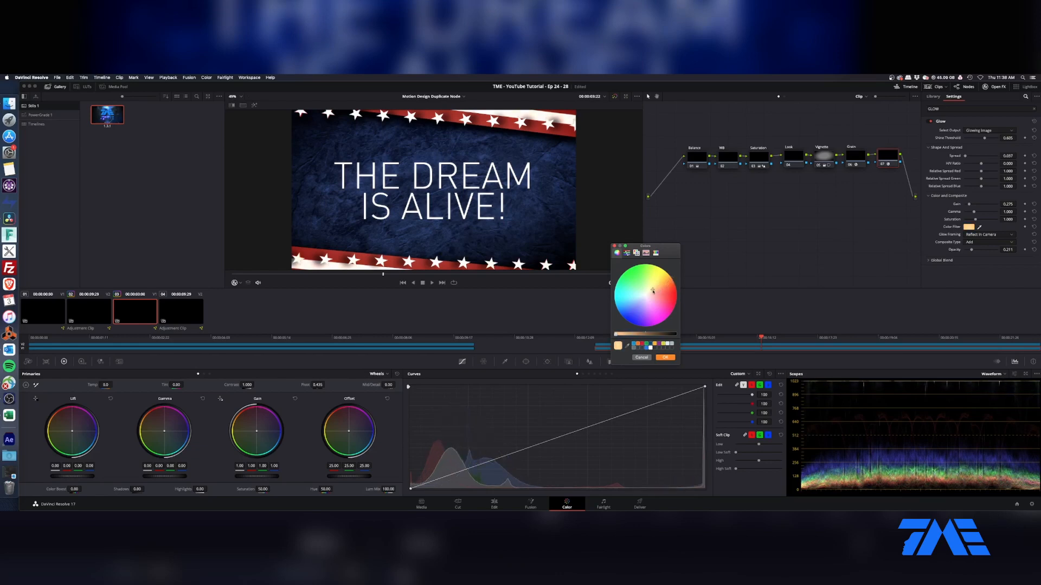
click(665, 359)
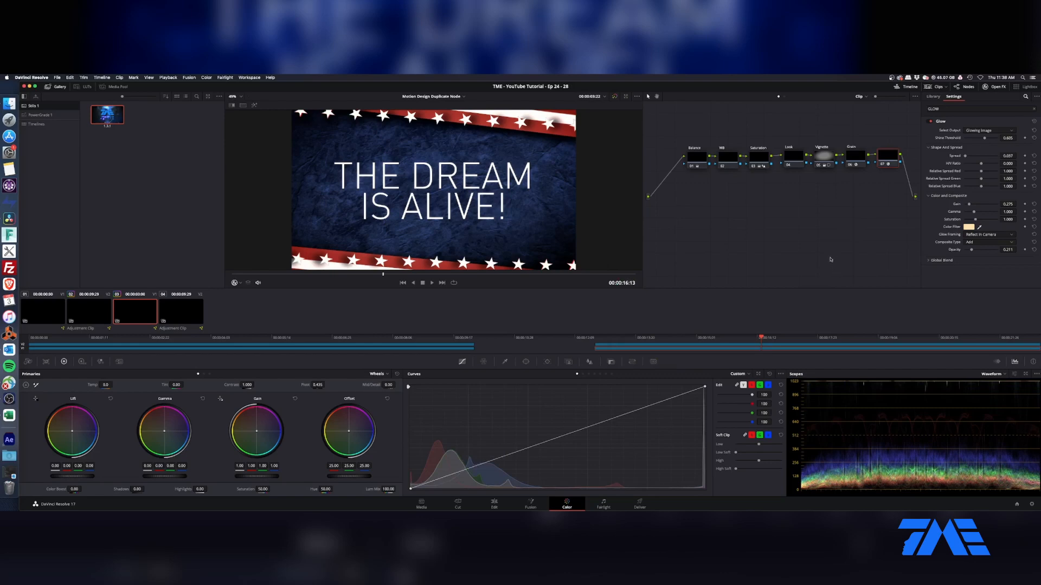
key(ctrl+d)
key(ctrl+d)
key(ctrl+d)
key(ctrl+d)
- Set the Glow's Shine Threshold to about 0.42 and check the result by bypassing and re-enabling the node
drag(986, 139, 976, 142)
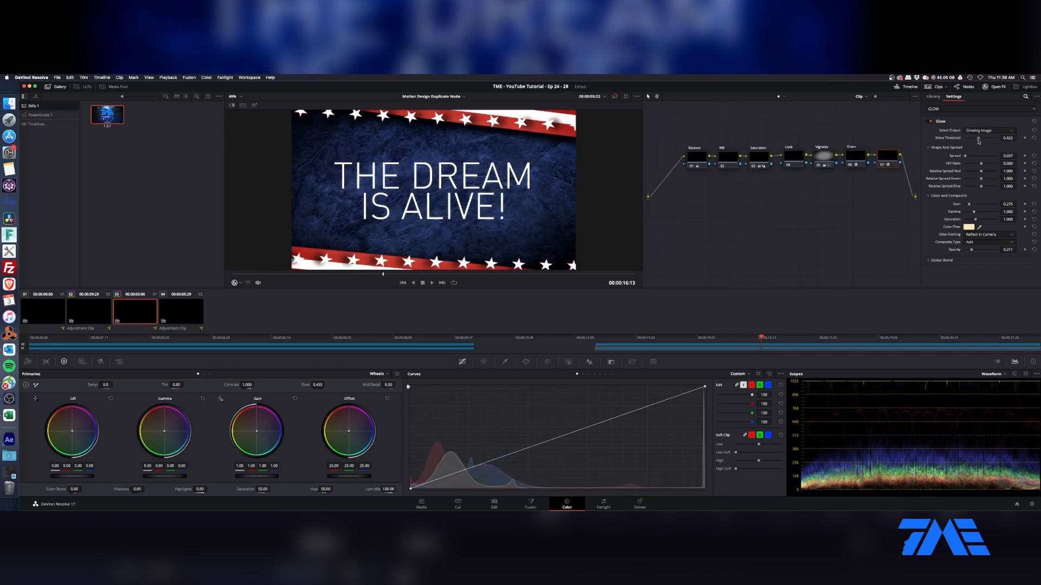
key(ctrl+d)
key(ctrl+d)
key(ctrl+d)
key(ctrl+d)
- Save the project, return to the Edit page and compare the second composition with its adjustment clip disabled and enabled
key(super+s)
key(shift+4)
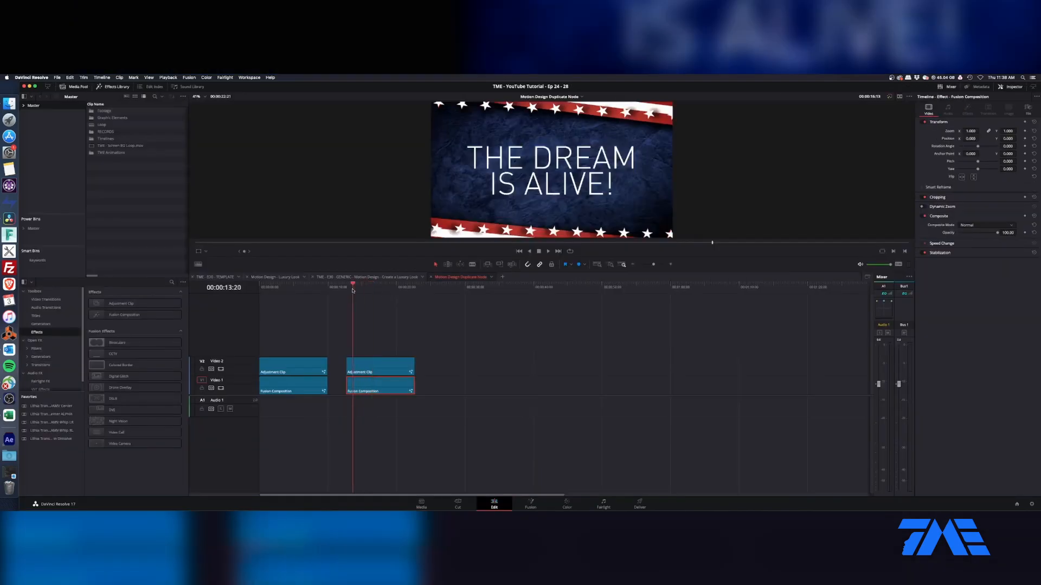
click(390, 370)
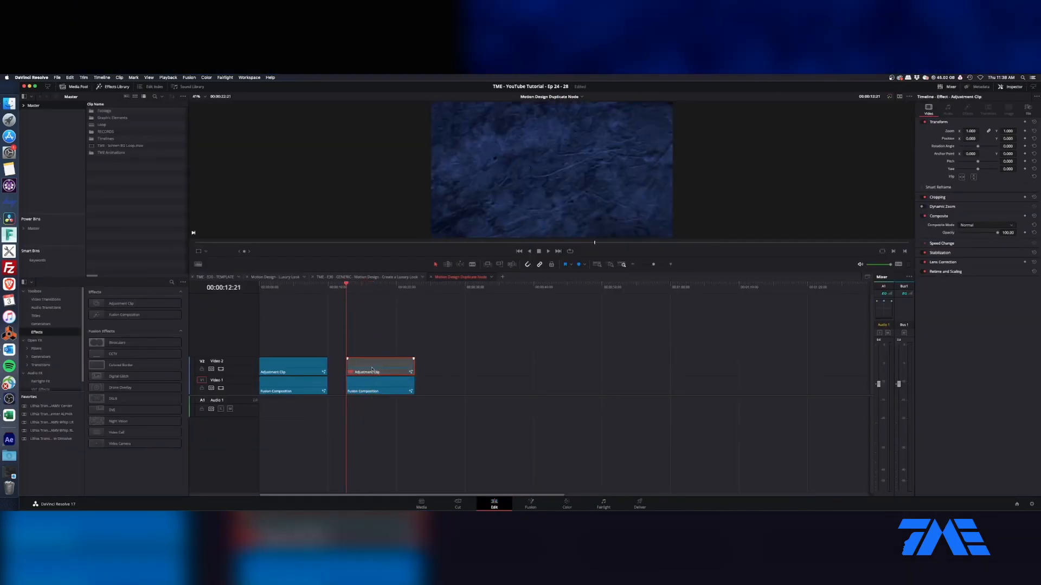
key(d)
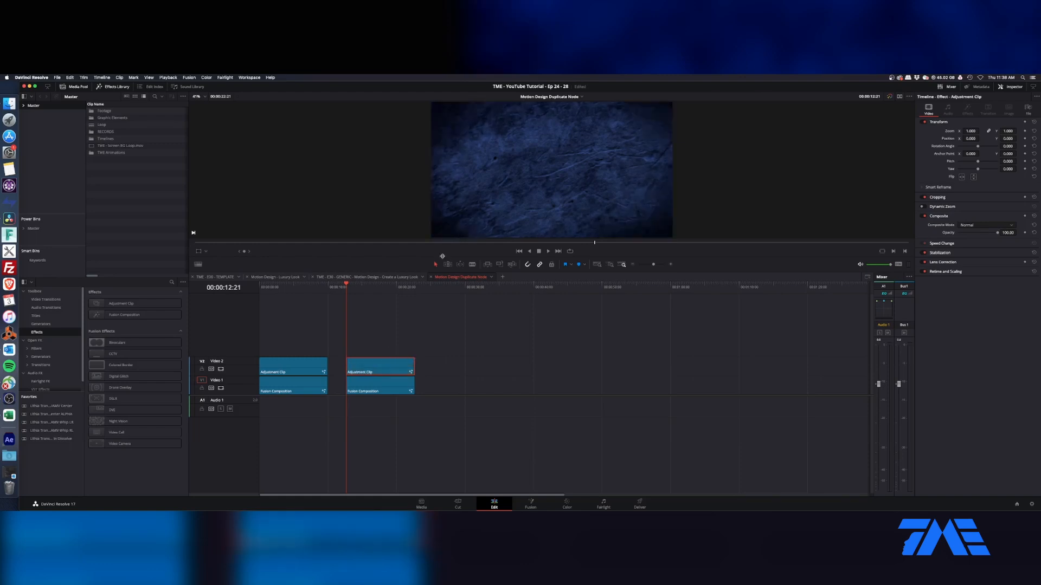
- Review the graded graphic at 00:00:18:23 in full screen and return to the Edit page
drag(378, 287, 387, 287)
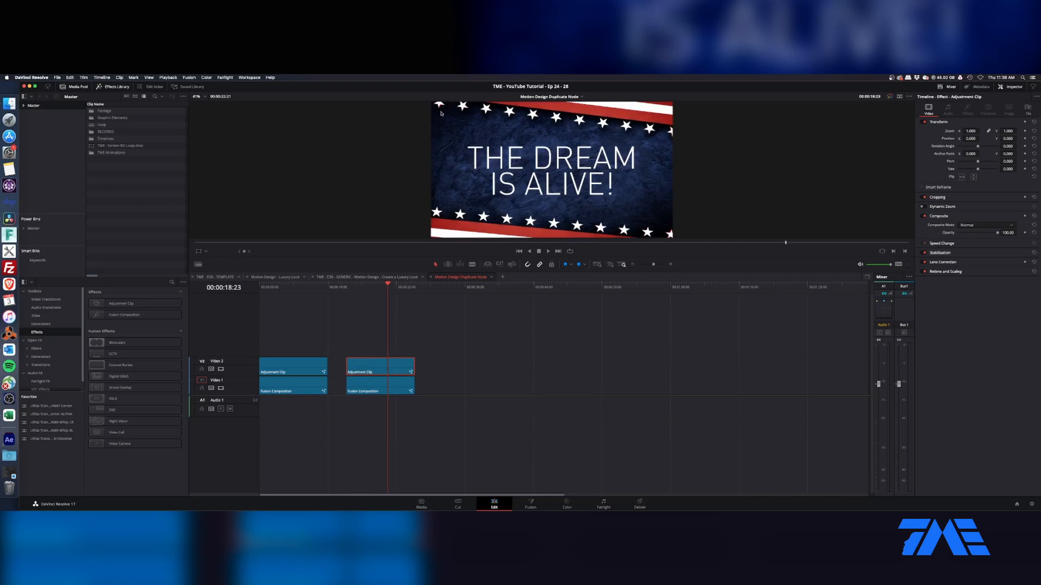
drag(440, 113, 541, 163)
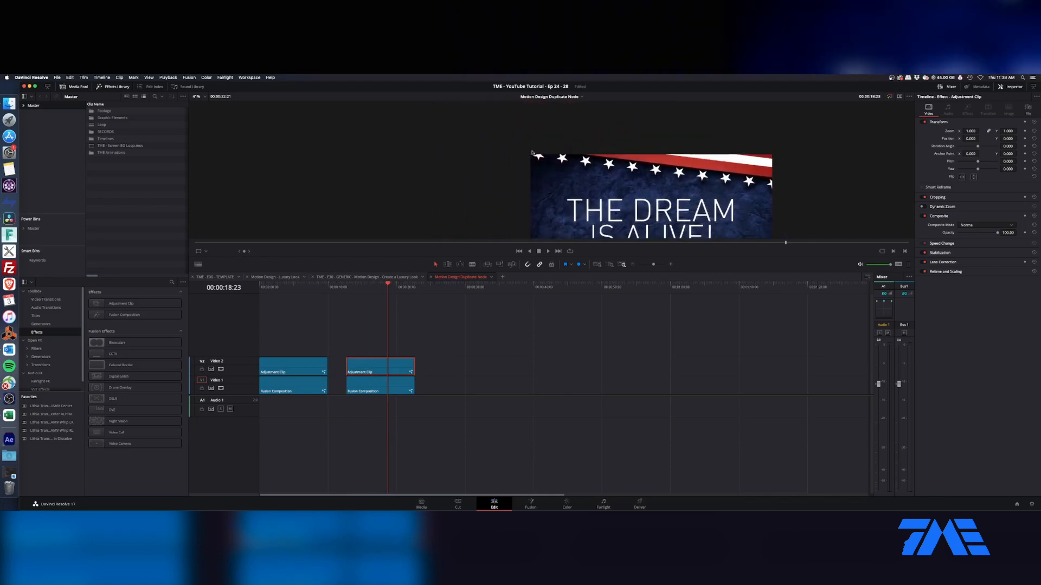
key(super+f)
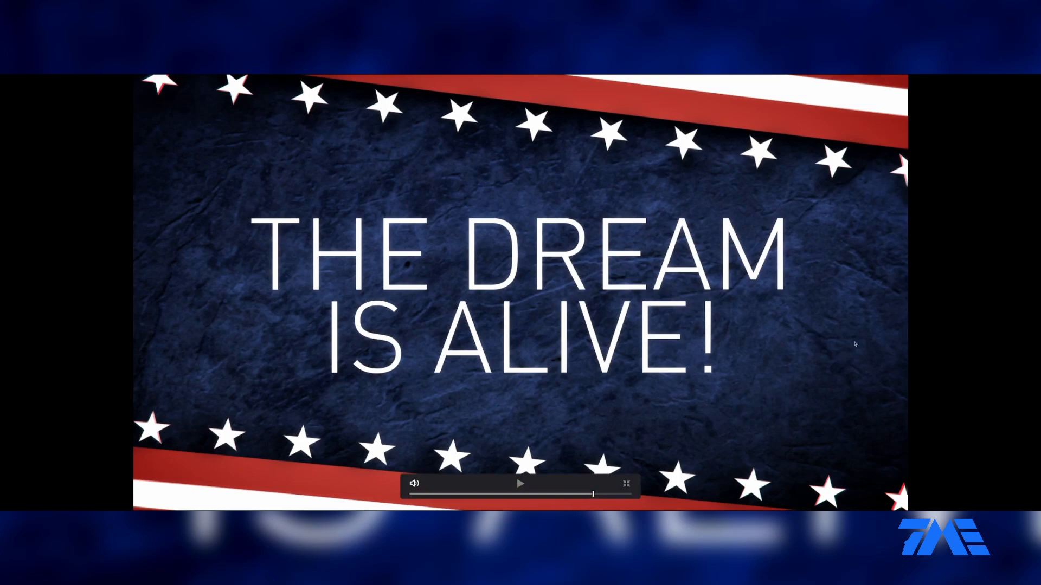
key(Escape)
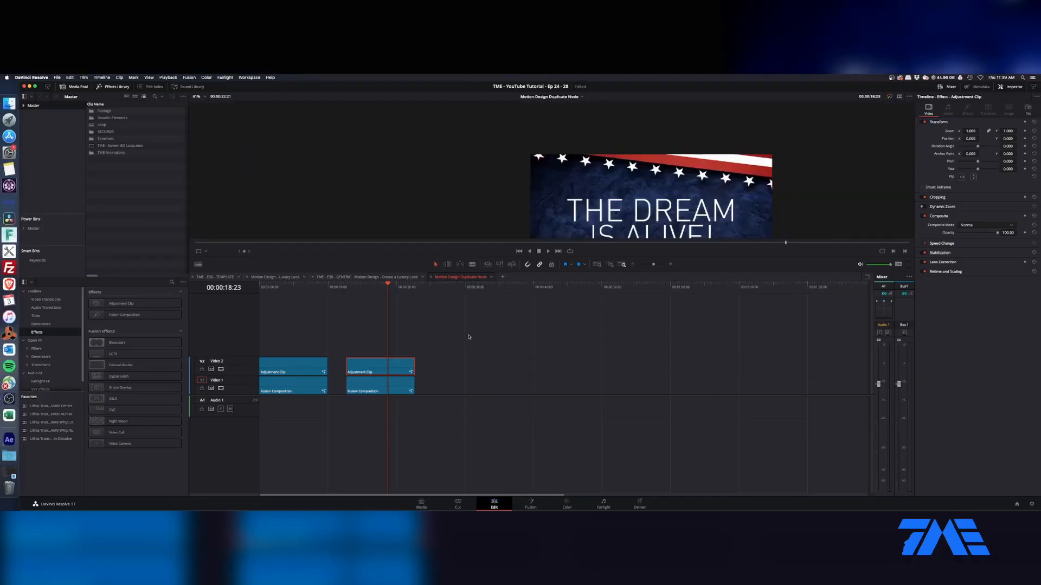